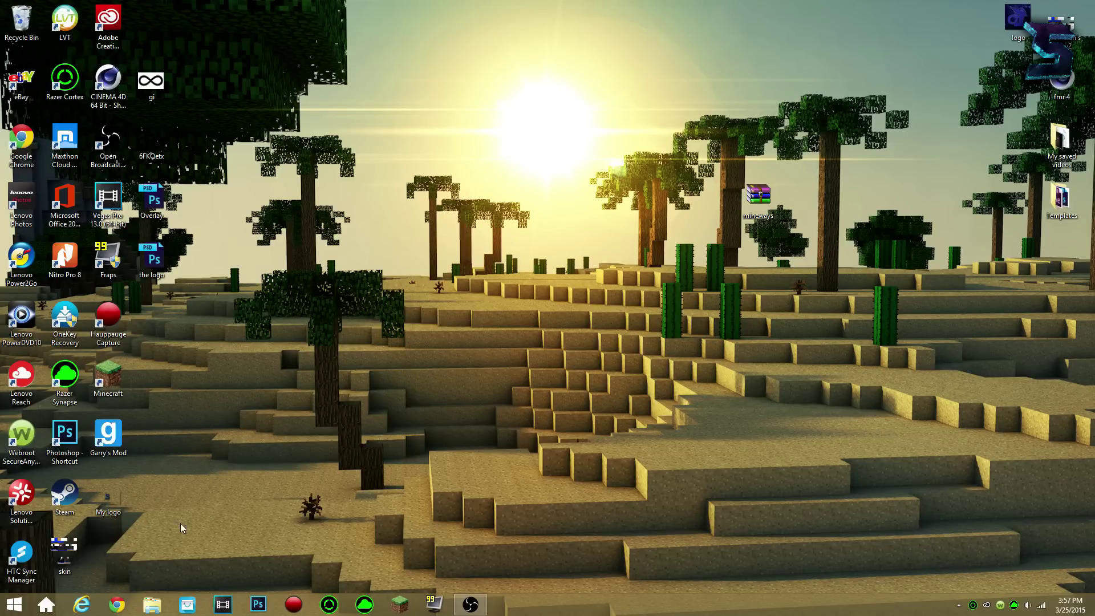
# Launch Chrome and go to the Mineways website at mineways.com
pyautogui.click(117, 604)
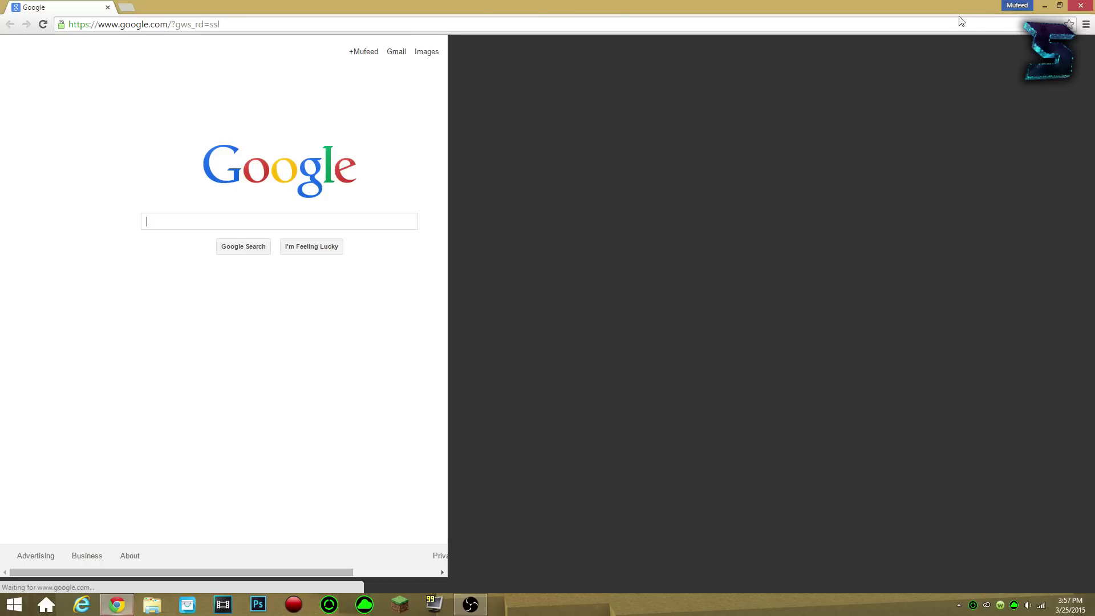
pyautogui.click(566, 26)
pyautogui.write('mineways.com')
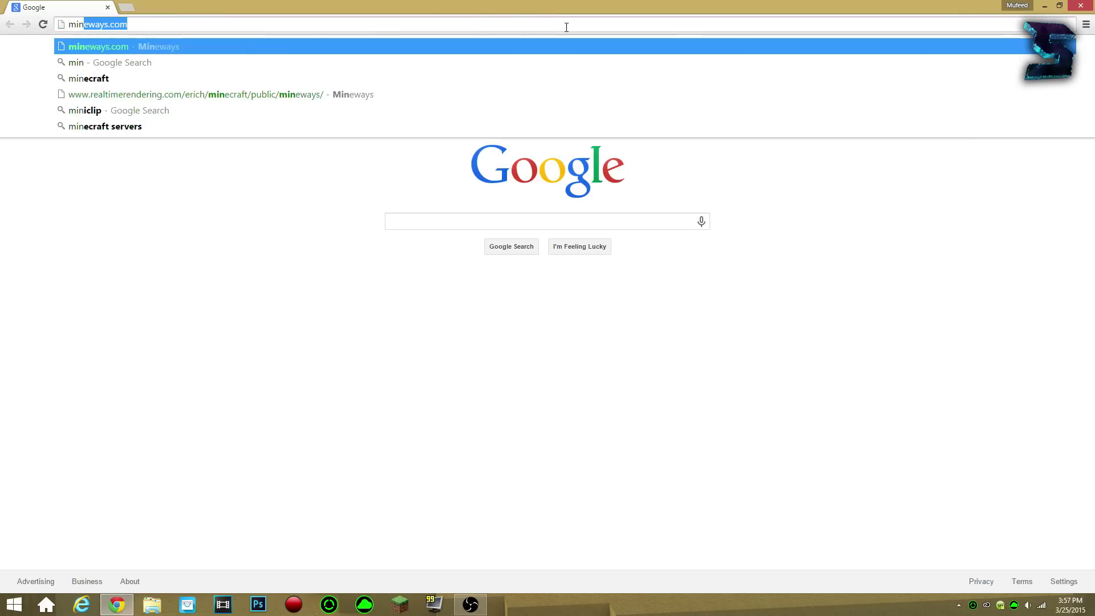
pyautogui.press('Return')
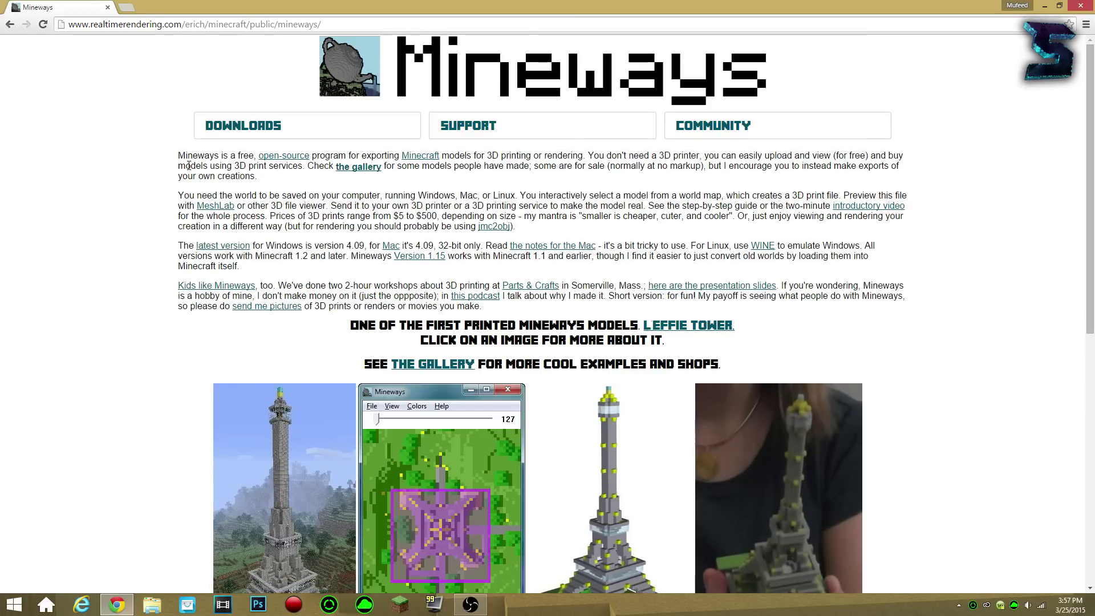
# Read through the Mineways page description and look at its DOWNLOADS section
pyautogui.moveTo(169, 147); pyautogui.dragTo(366, 207)
pyautogui.click(365, 206)
pyautogui.scroll(-4, 412, 507)
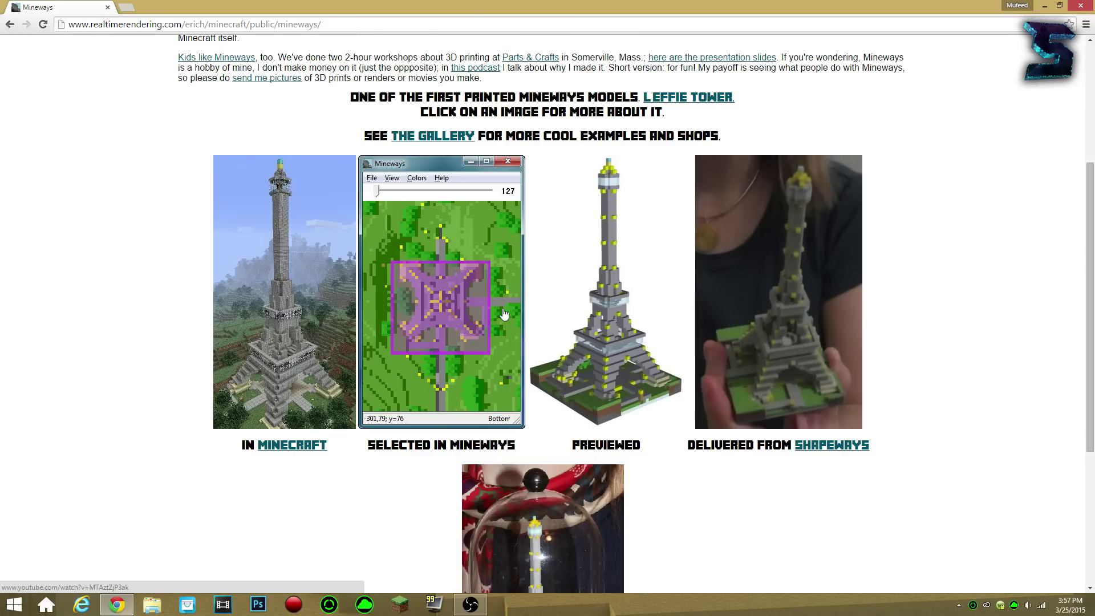
pyautogui.scroll(4, 105, 314)
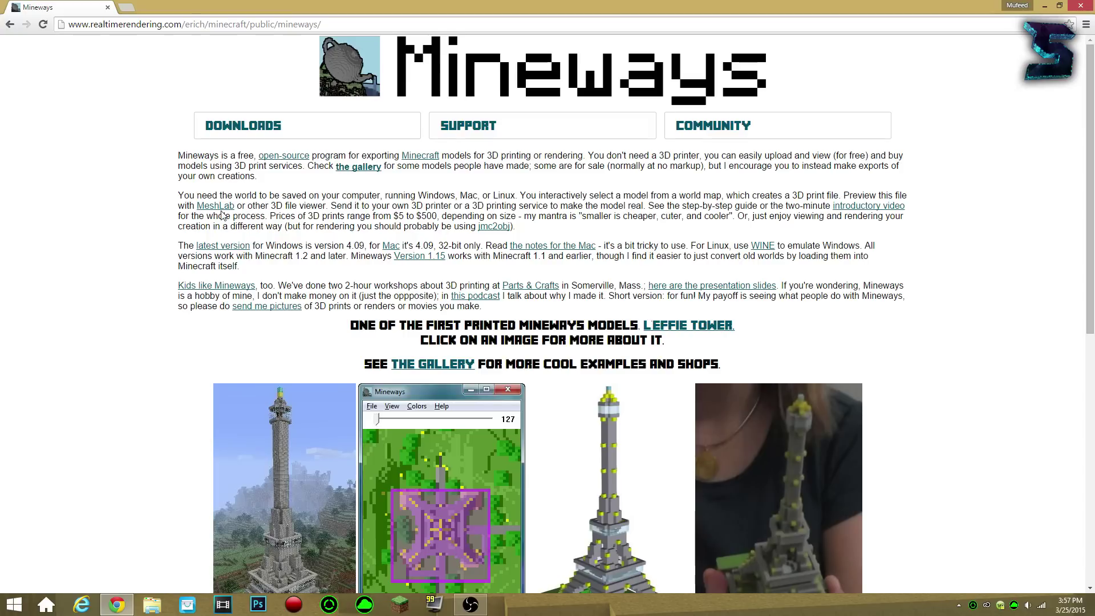
pyautogui.moveTo(237, 129)
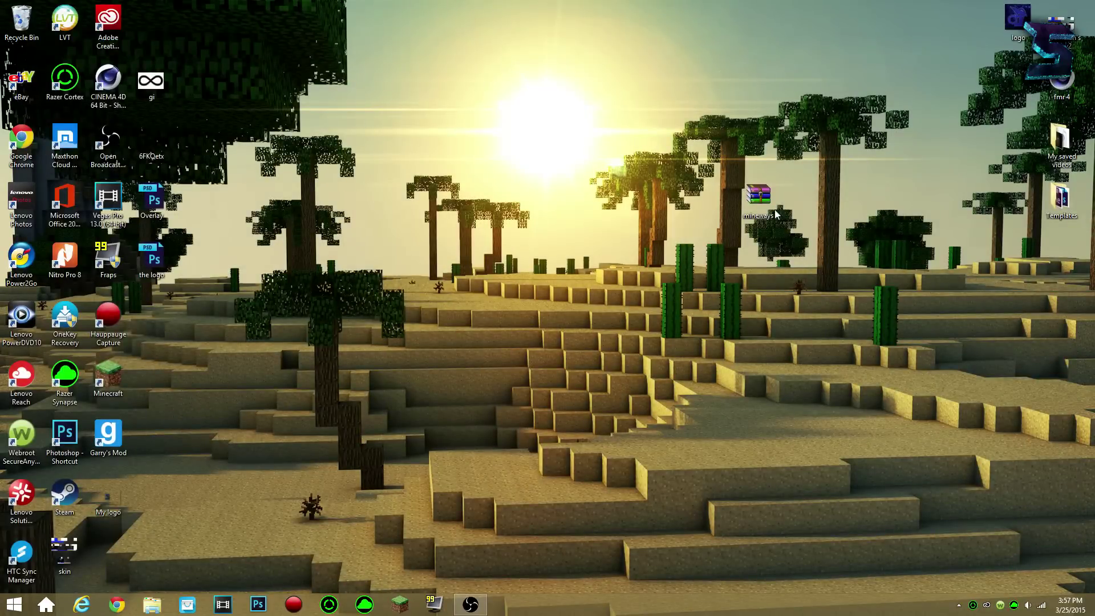
# Extract the mineways archive with WinRAR into a mineways folder on the desktop
pyautogui.moveTo(775, 214); pyautogui.dragTo(558, 153)
pyautogui.moveTo(482, 93); pyautogui.dragTo(624, 226)
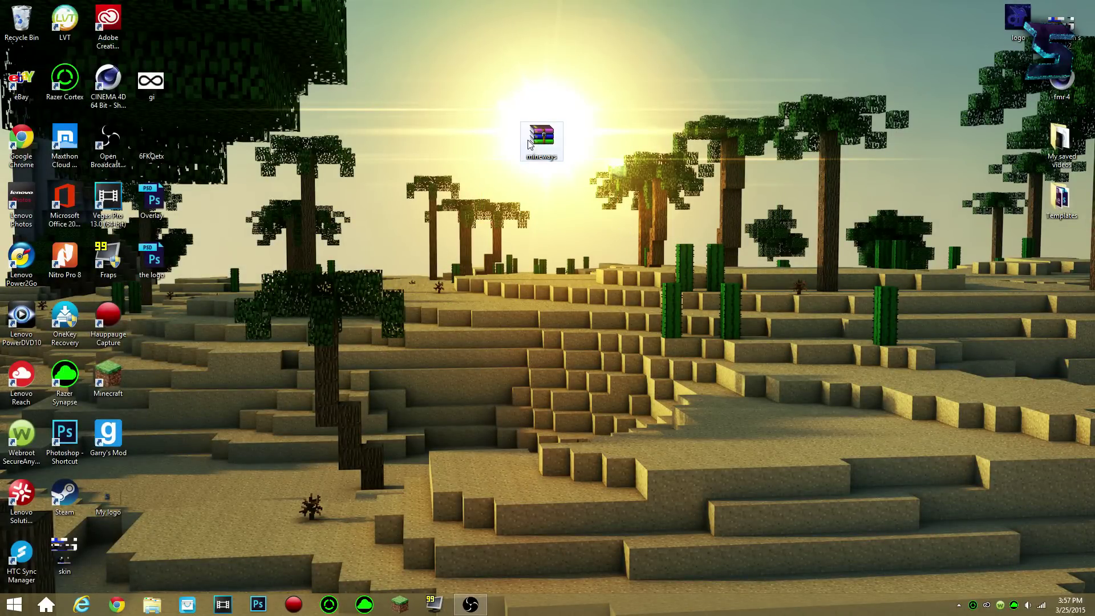
pyautogui.click(528, 178)
pyautogui.rightClick(545, 137)
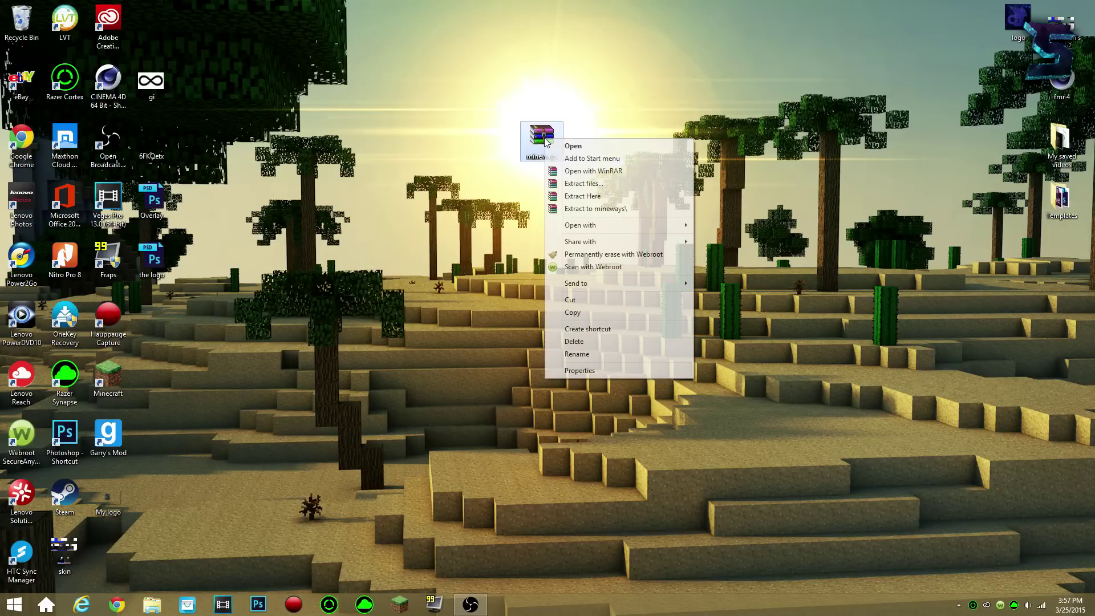
pyautogui.click(588, 188)
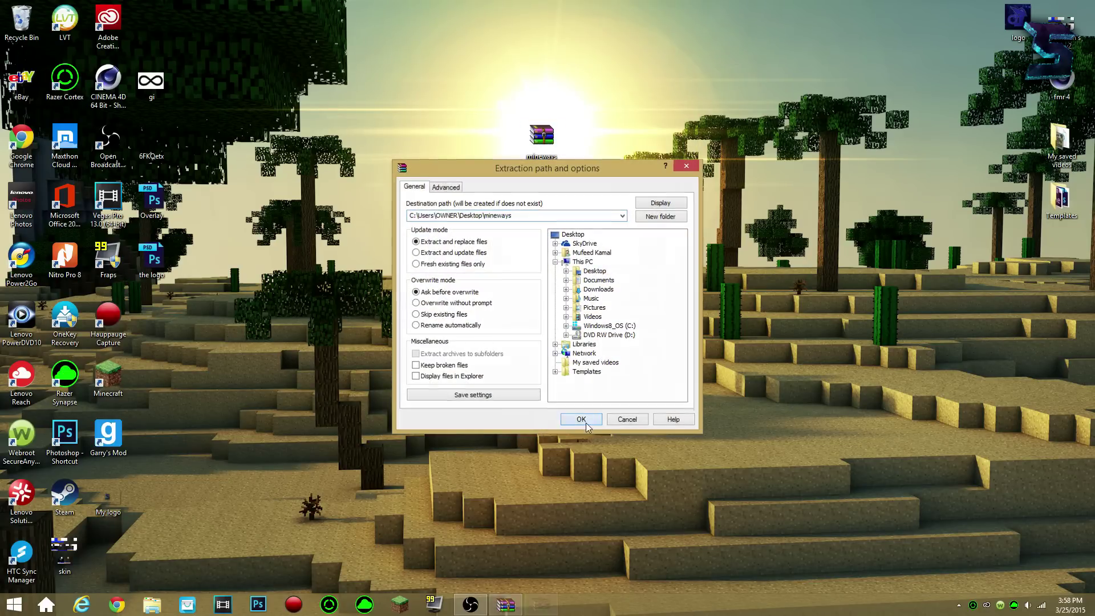
pyautogui.click(586, 423)
# Delete the mineways archive and open the extracted mineways folder
pyautogui.moveTo(107, 553); pyautogui.dragTo(616, 201)
pyautogui.moveTo(597, 106); pyautogui.dragTo(592, 101)
pyautogui.click(550, 131)
pyautogui.press('Delete')
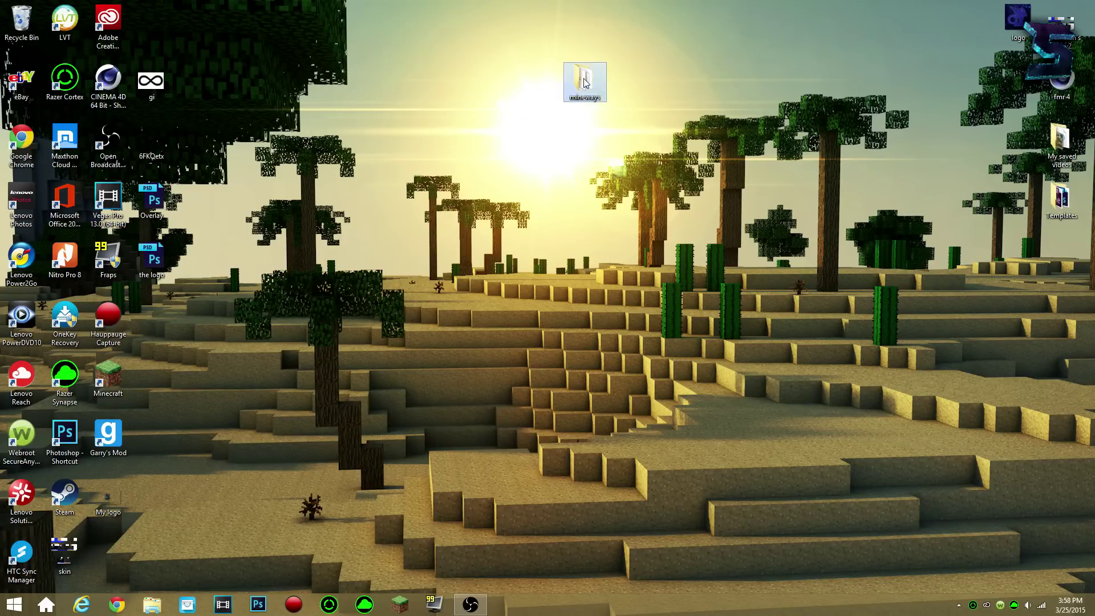
pyautogui.moveTo(598, 94); pyautogui.dragTo(554, 153)
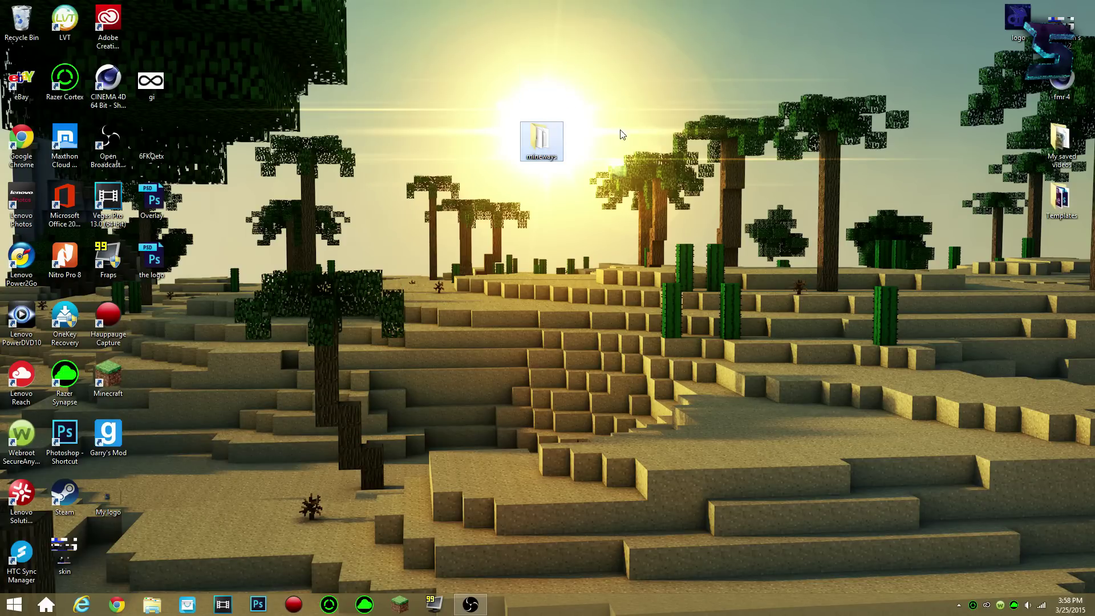
pyautogui.doubleClick(539, 144)
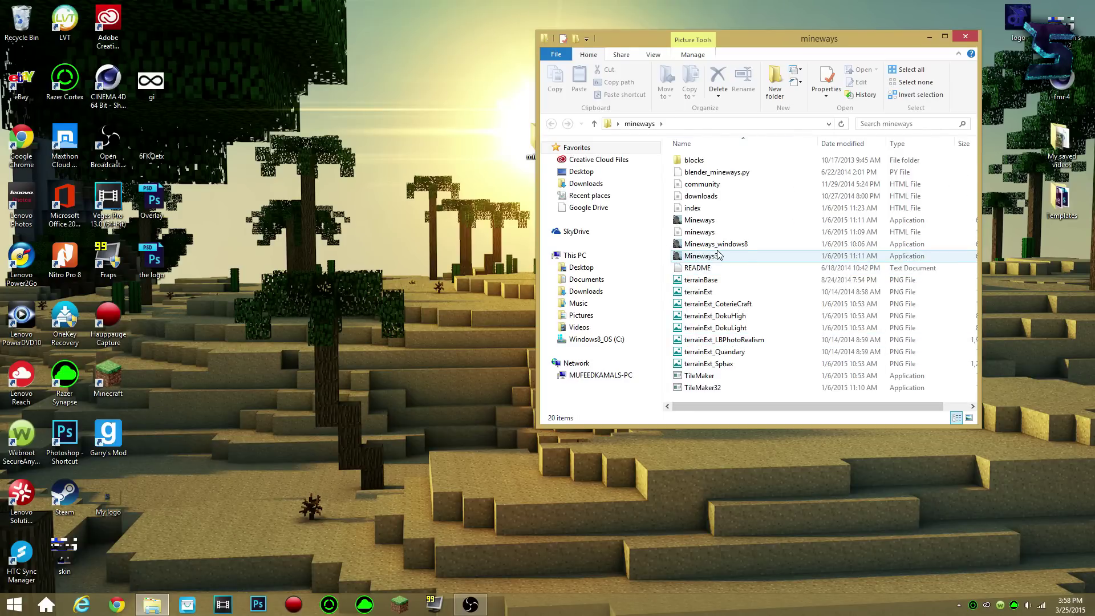
# Start the Mineways_windows8 program rather than Mineways32 from the mineways folder
pyautogui.click(708, 256)
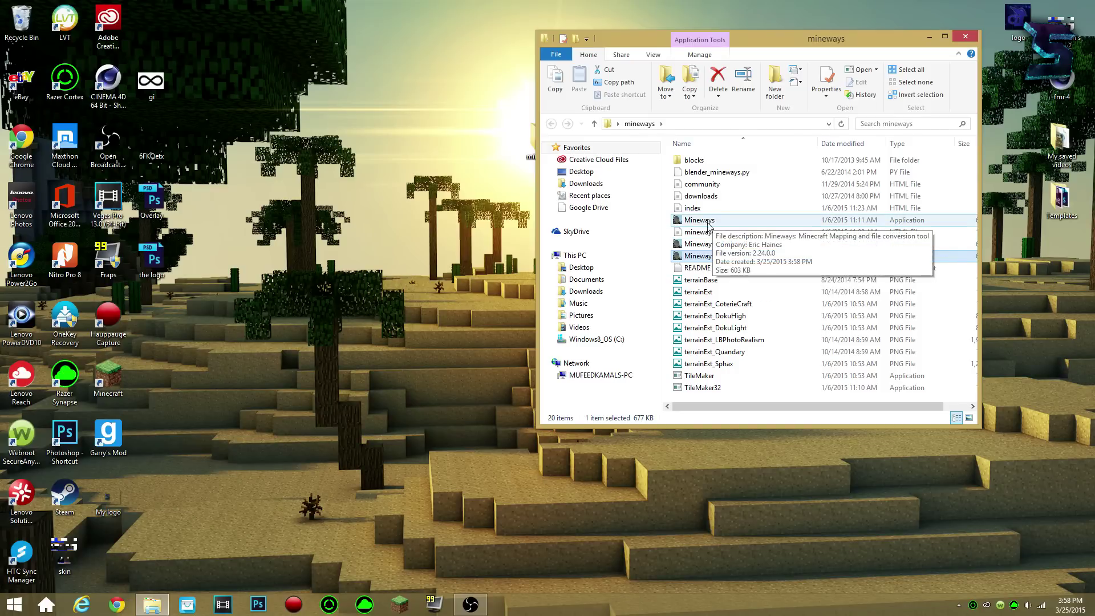
pyautogui.click(720, 245)
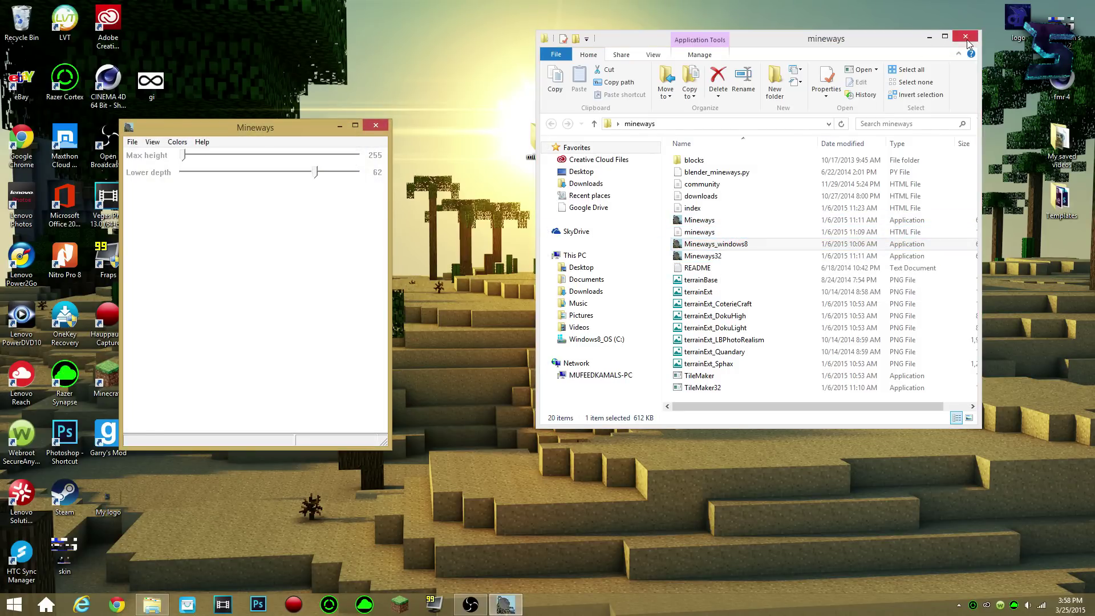
# Close the folder window, centre the Mineways window, and bring up the Open World list
pyautogui.click(967, 37)
pyautogui.moveTo(319, 136); pyautogui.dragTo(610, 122)
pyautogui.doubleClick(532, 120)
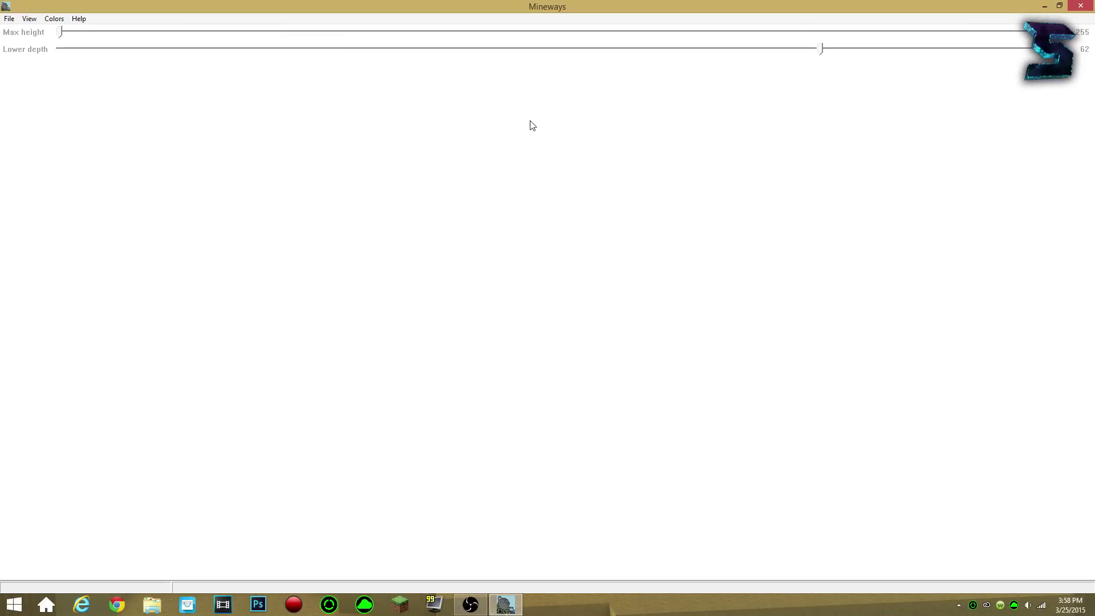
pyautogui.moveTo(543, 5); pyautogui.dragTo(505, 130)
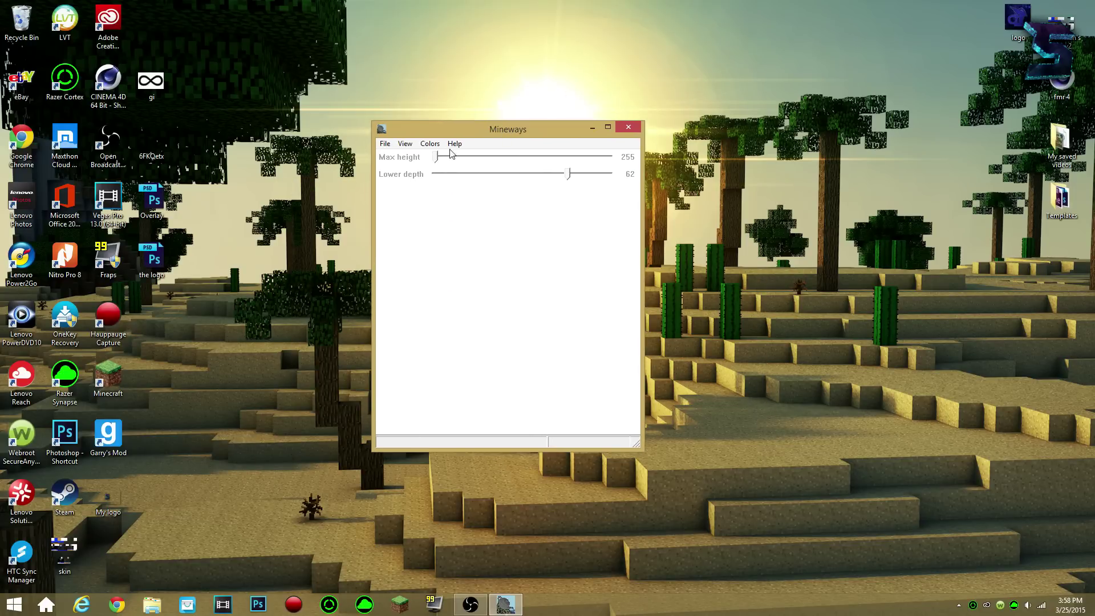
pyautogui.click(385, 145)
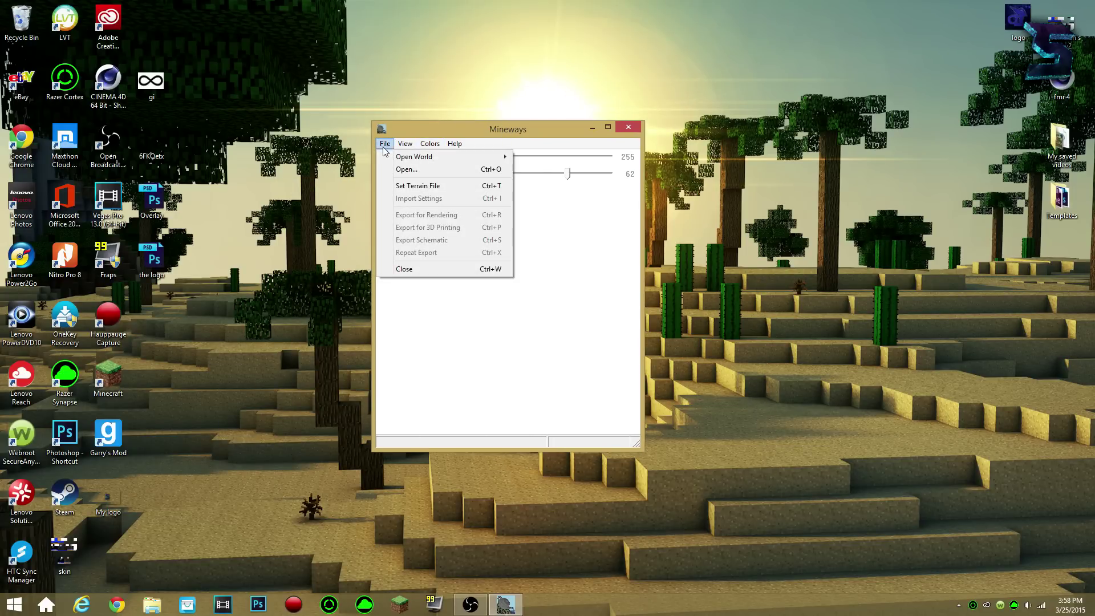
pyautogui.moveTo(429, 159)
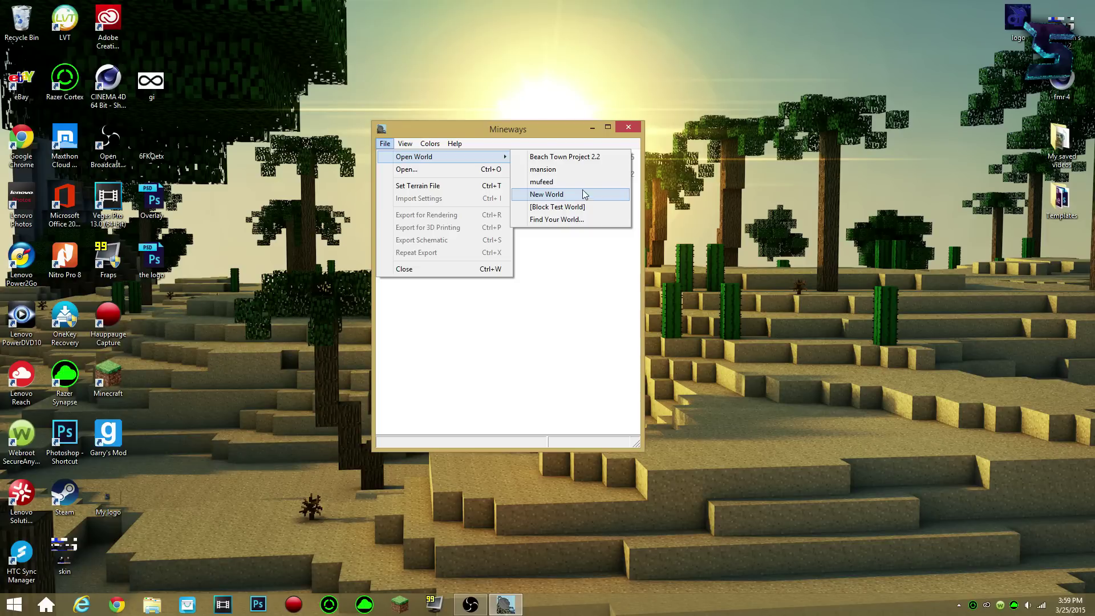
# Load Beach Town Project 2.2, pan the map, and drag a selection over the town
pyautogui.click(575, 163)
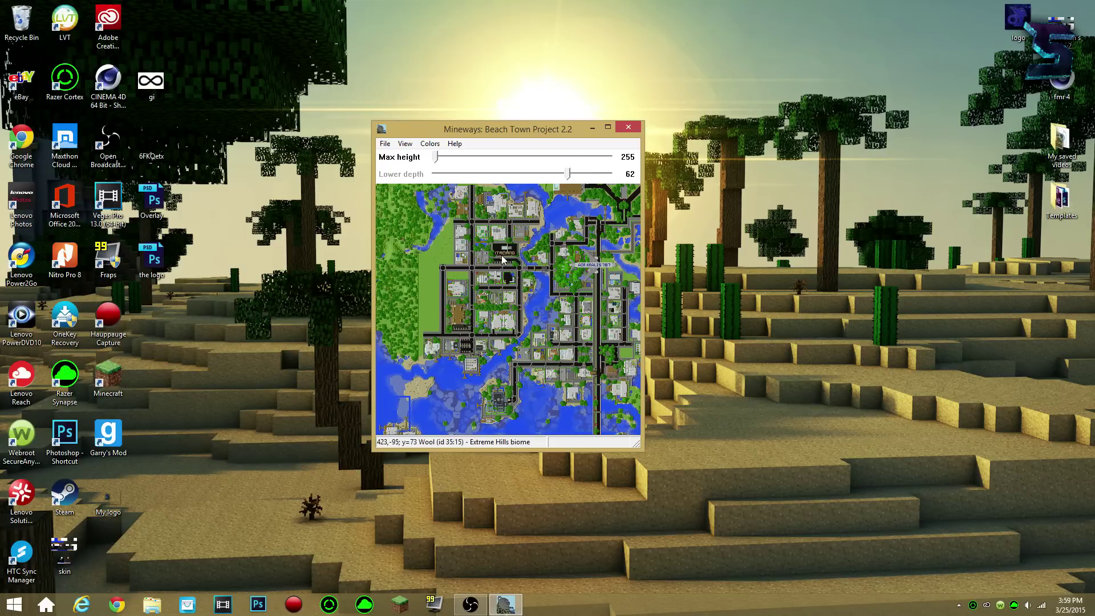
pyautogui.moveTo(503, 258); pyautogui.dragTo(471, 288)
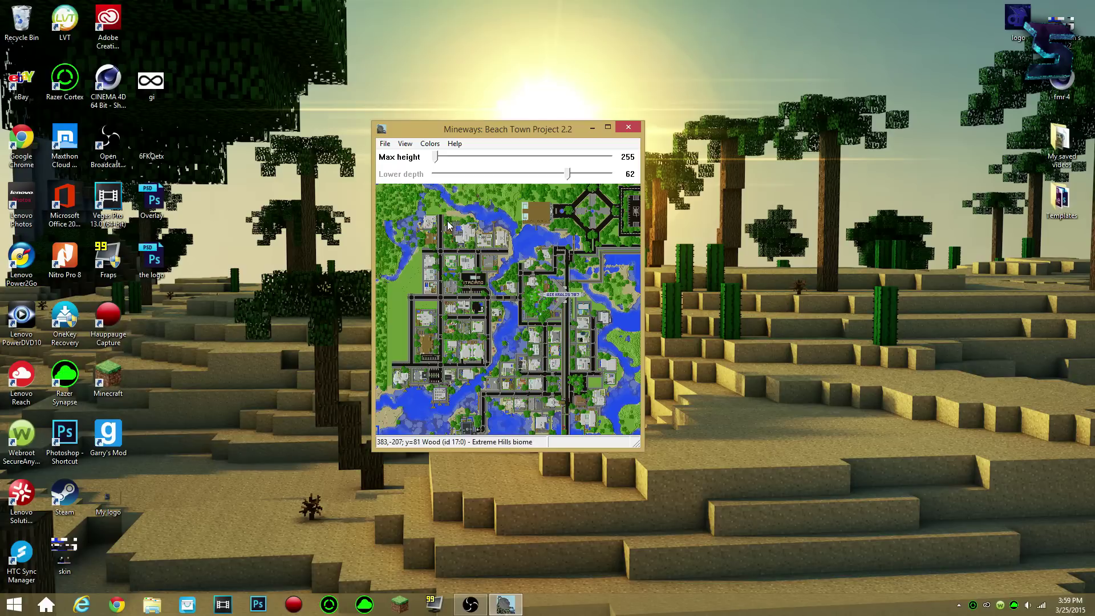
pyautogui.moveTo(423, 217); pyautogui.dragTo(596, 375, button='right')
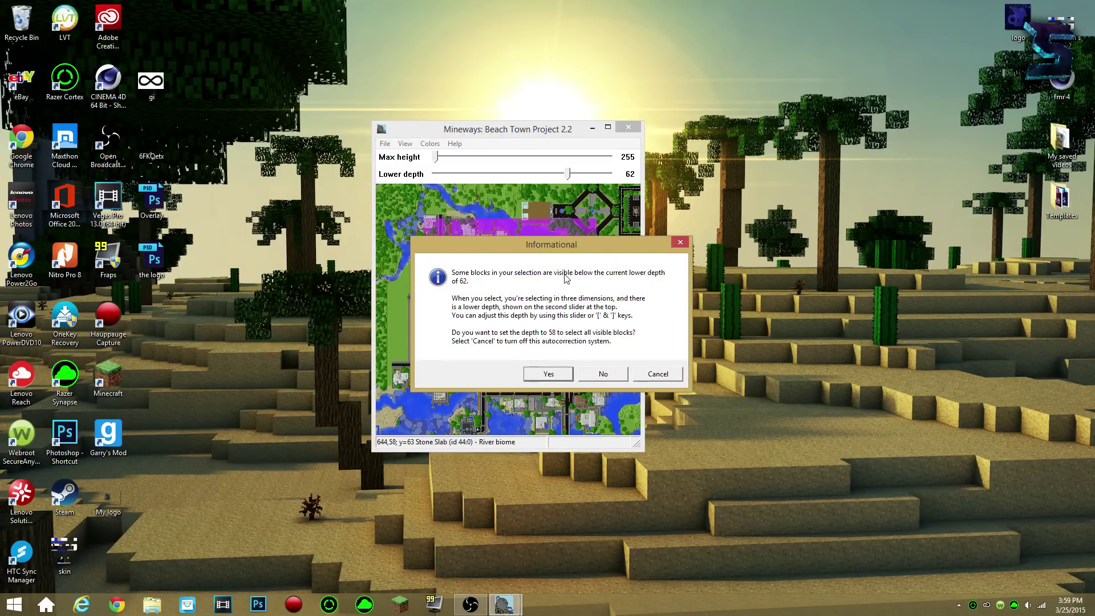
# Accept the depth prompt, cap maximum height at 218, and set lower depth to 54
pyautogui.click(555, 376)
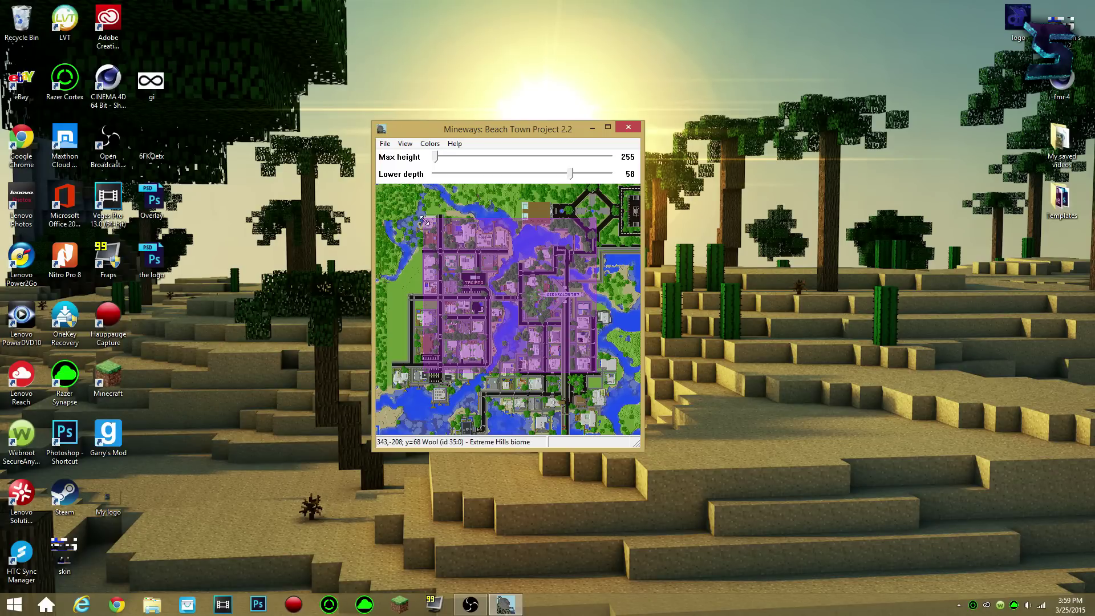
pyautogui.moveTo(423, 218); pyautogui.dragTo(429, 215)
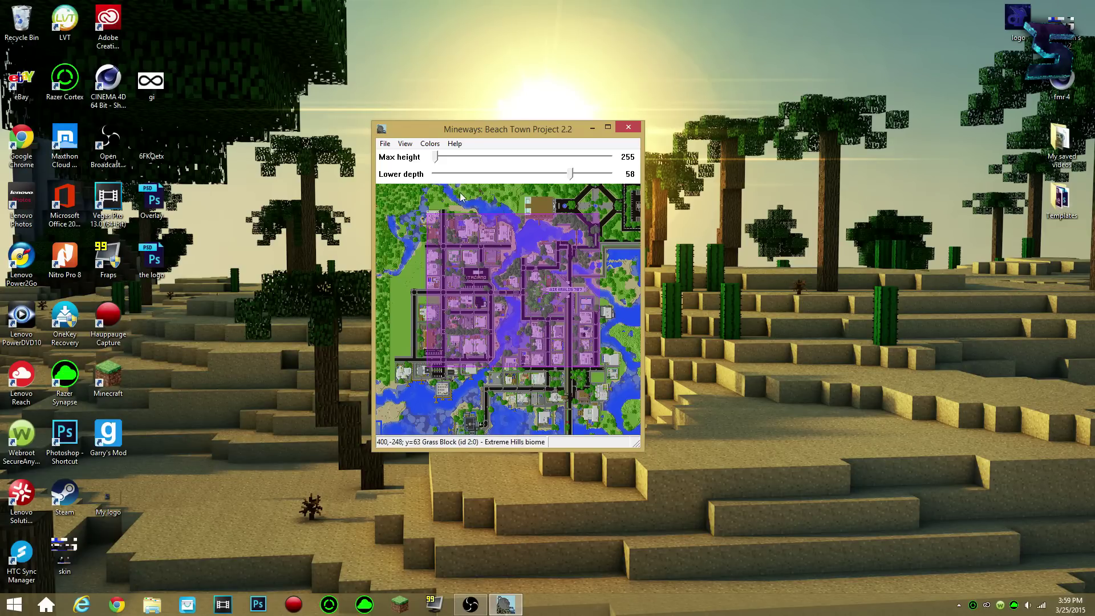
pyautogui.moveTo(436, 157)
pyautogui.mouseDown()
pyautogui.moveTo(513, 161)
pyautogui.moveTo(419, 168)
pyautogui.mouseUp()
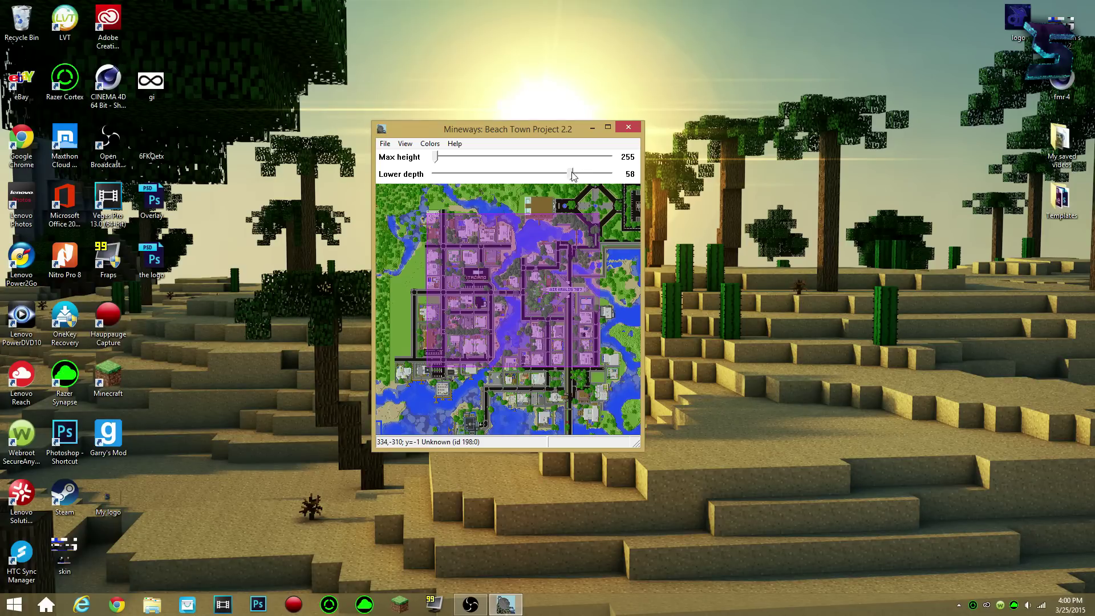
pyautogui.moveTo(573, 175); pyautogui.dragTo(575, 182)
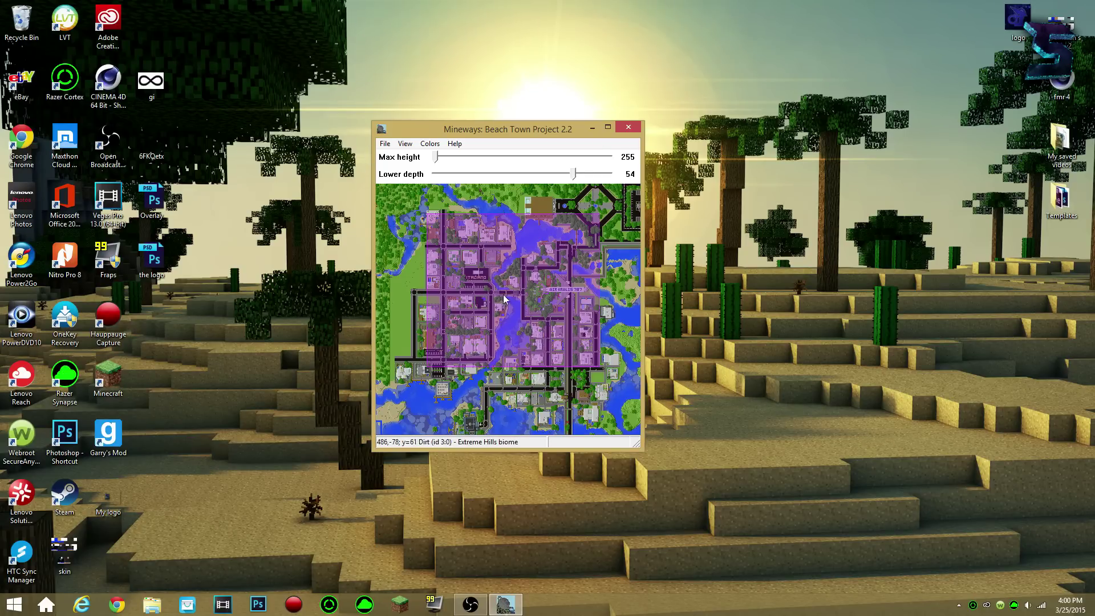
pyautogui.click(385, 144)
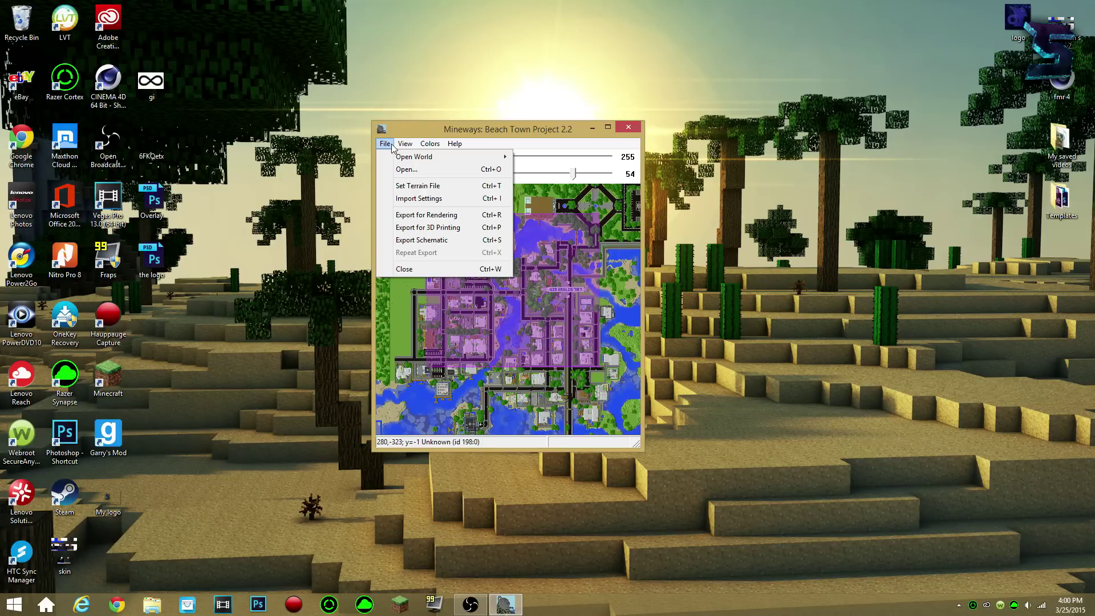
# Export the area for rendering as Minecraft in a new Documents\Minecraft folder
pyautogui.click(443, 216)
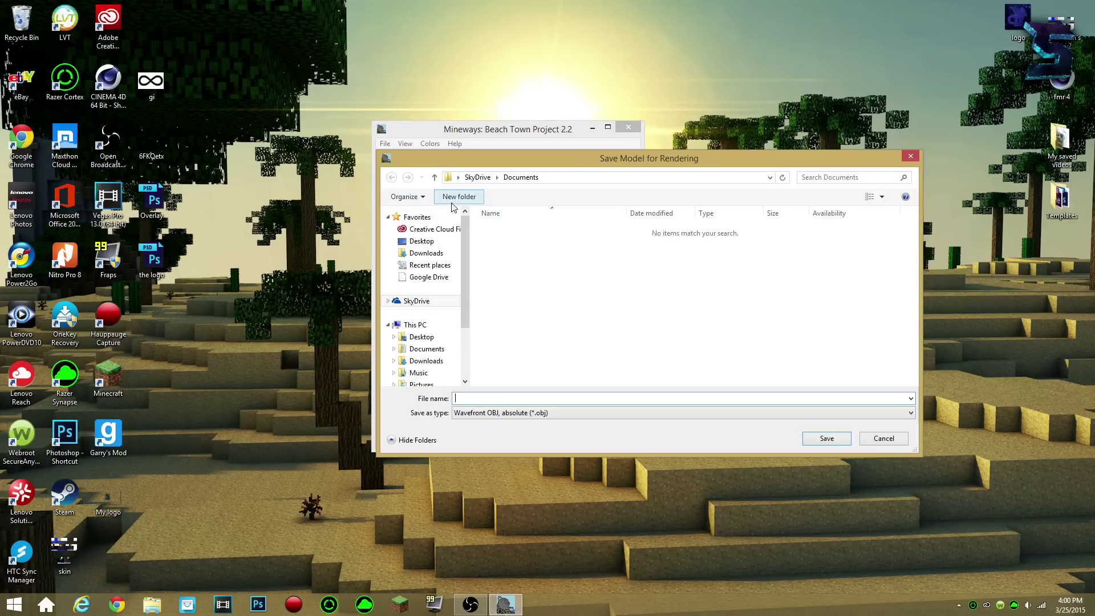
pyautogui.click(460, 196)
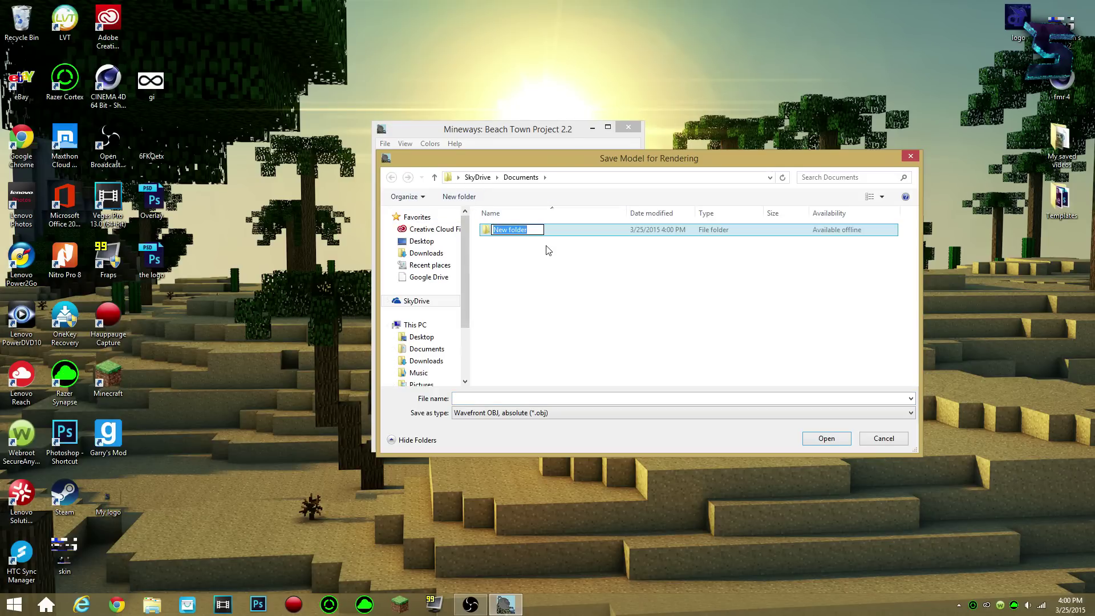
pyautogui.write('Minecraft')
pyautogui.press('Return')
pyautogui.doubleClick(516, 230)
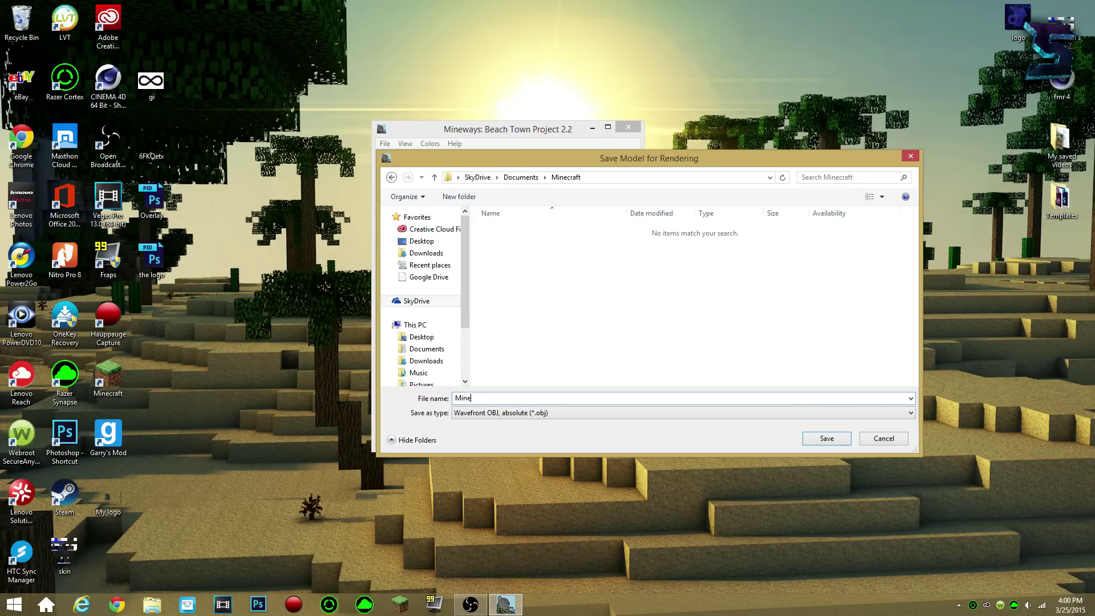
pyautogui.click(819, 439)
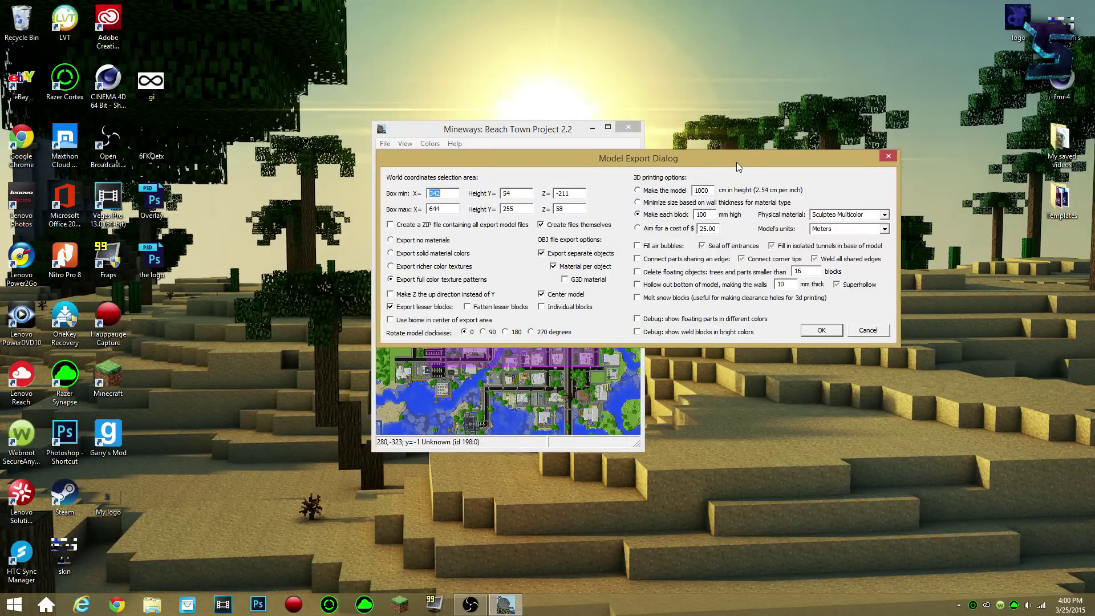
pyautogui.moveTo(739, 166); pyautogui.dragTo(634, 197)
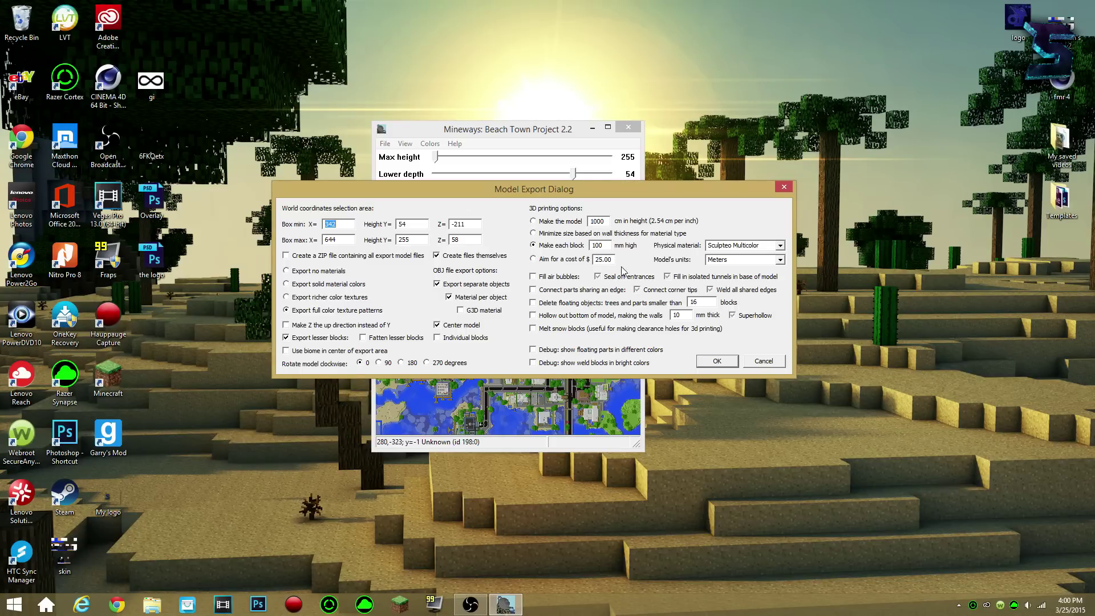
pyautogui.click(708, 361)
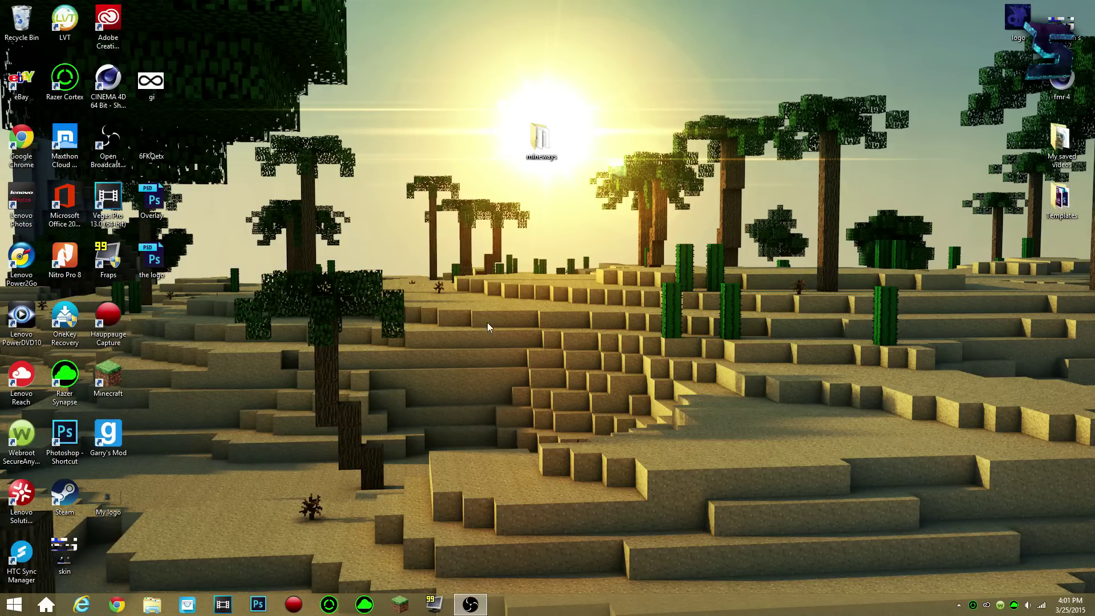
# Open the Minecraft folder to view the exported files, then launch Cinema 4D
pyautogui.doubleClick(540, 139)
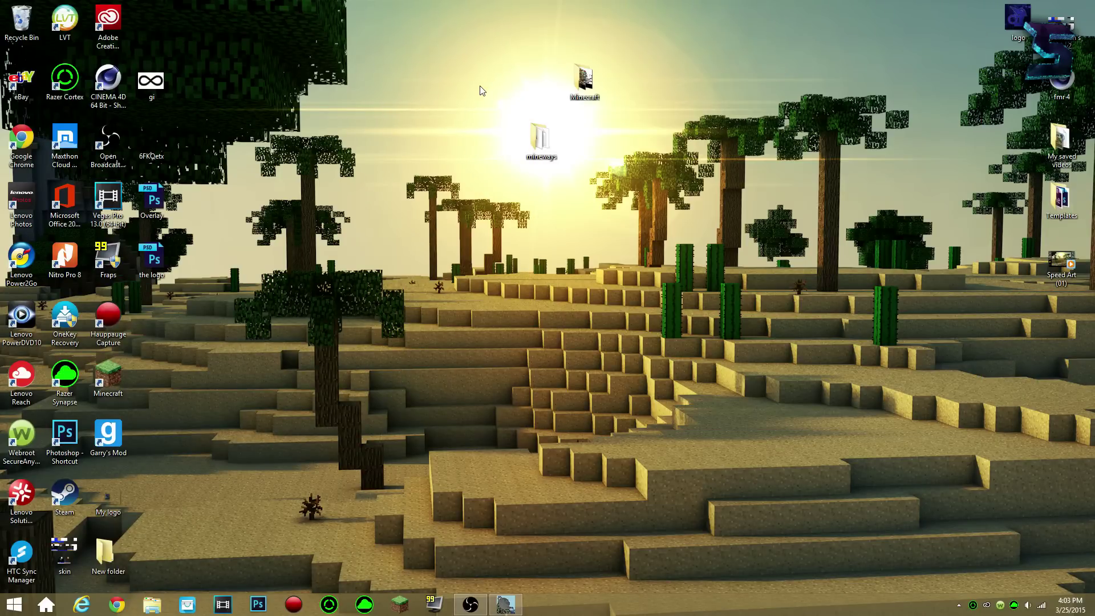
pyautogui.moveTo(587, 80); pyautogui.dragTo(501, 81)
pyautogui.doubleClick(500, 81)
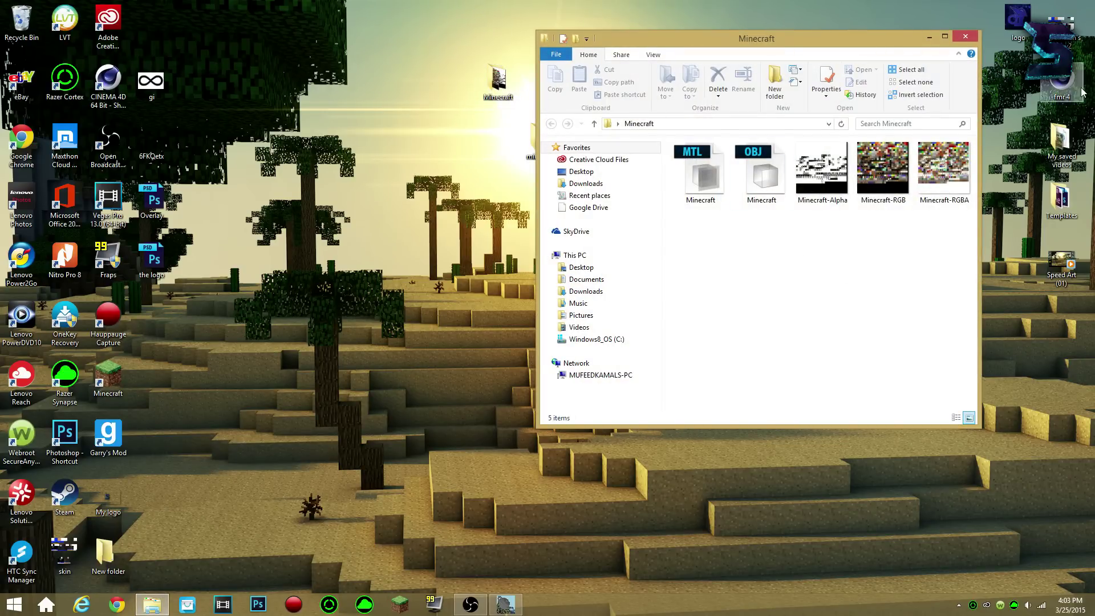
pyautogui.click(104, 79)
pyautogui.doubleClick(104, 80)
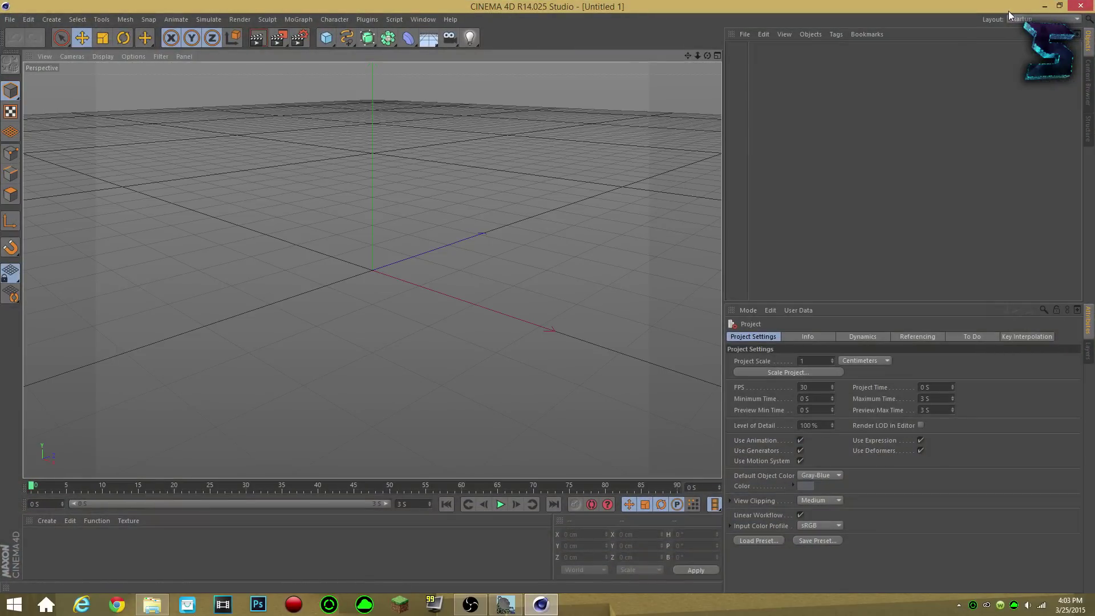
# Import Minecraft.obj into Cinema 4D with the default Wavefront import settings
pyautogui.click(1046, 6)
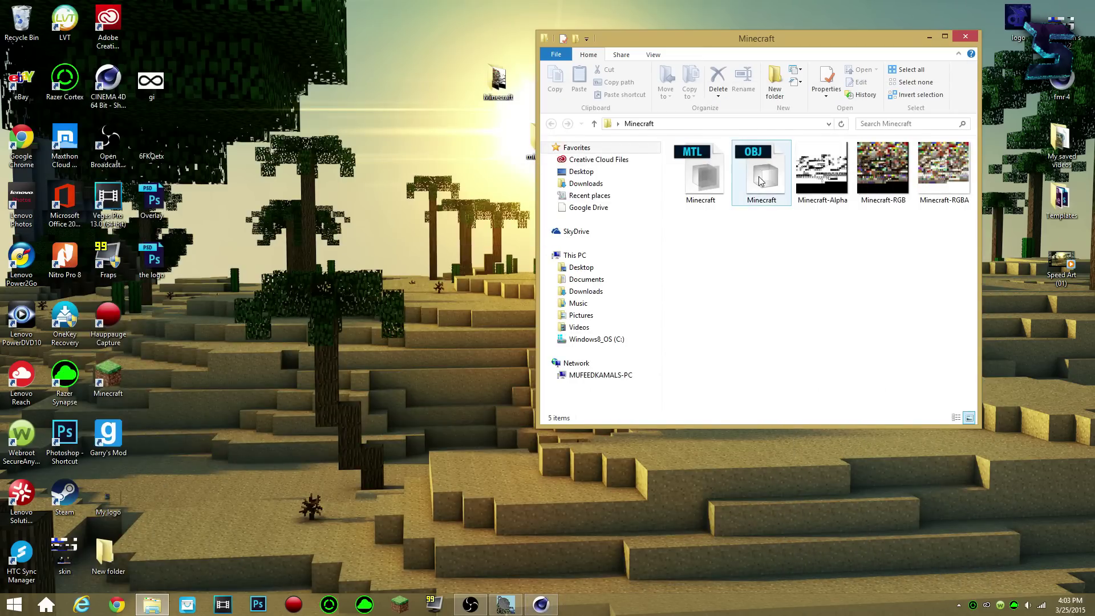
pyautogui.moveTo(759, 181); pyautogui.dragTo(609, 211)
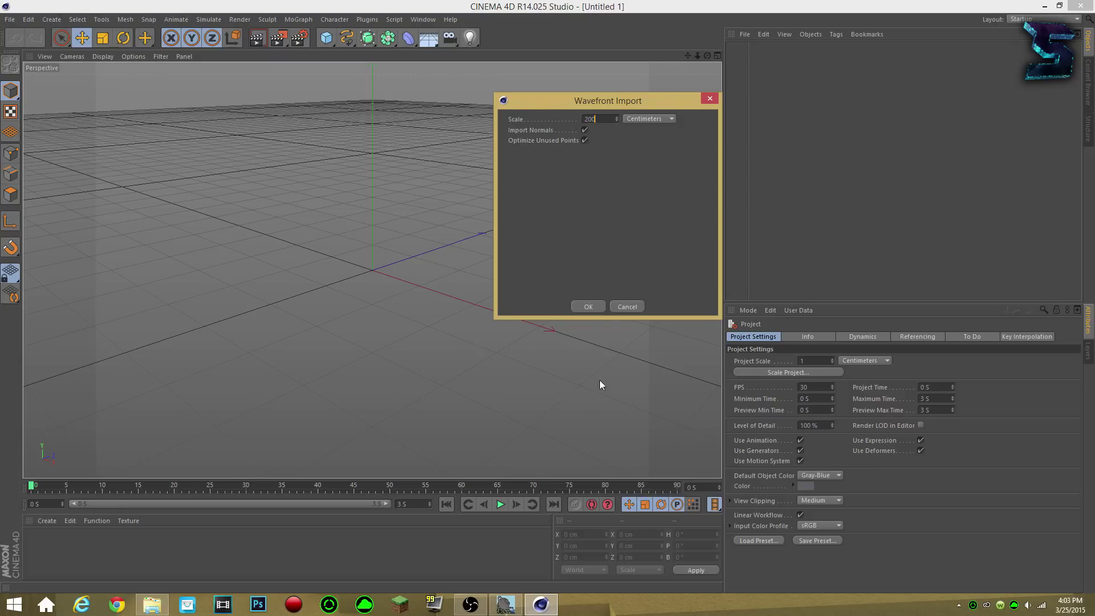
pyautogui.click(598, 309)
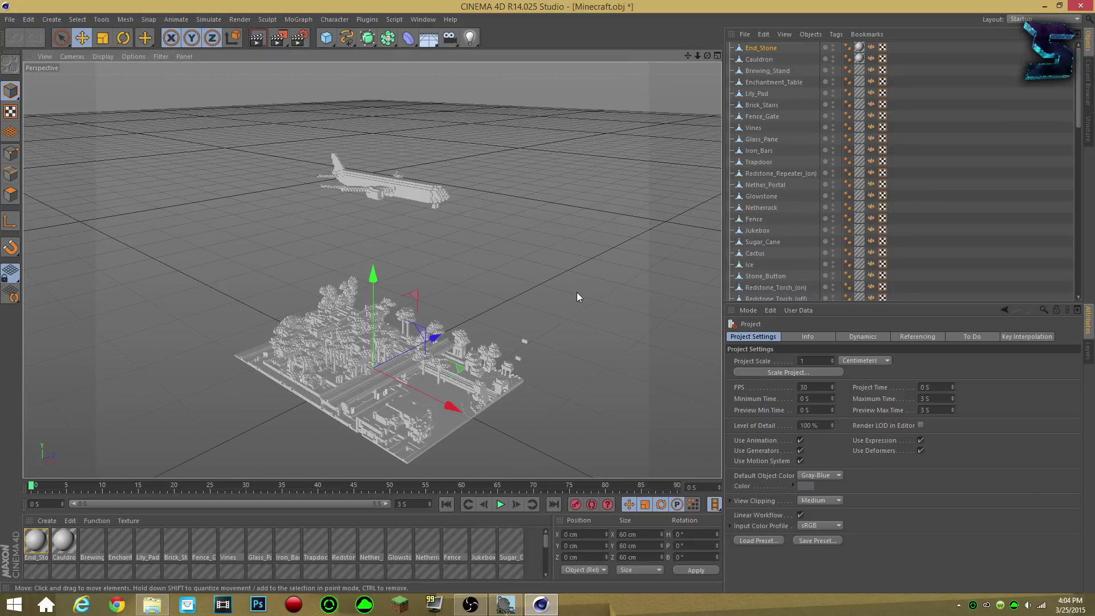
pyautogui.scroll(3, 397, 408)
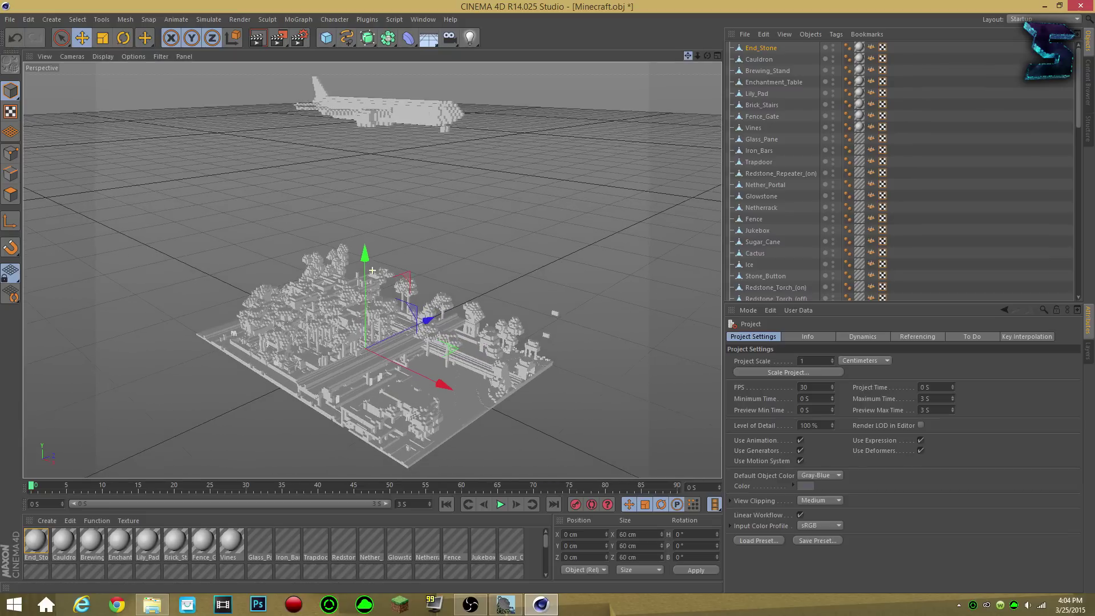
pyautogui.scroll(2, 372, 270)
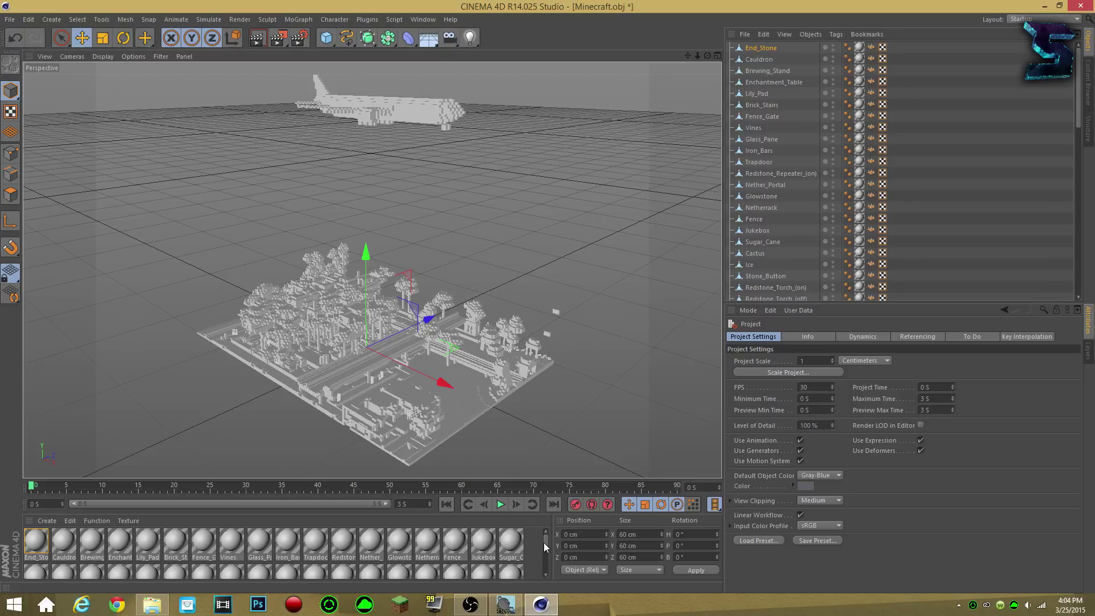
# Select all 70 materials and load Minecraft-RGBA as their Color channel texture
pyautogui.click(45, 543)
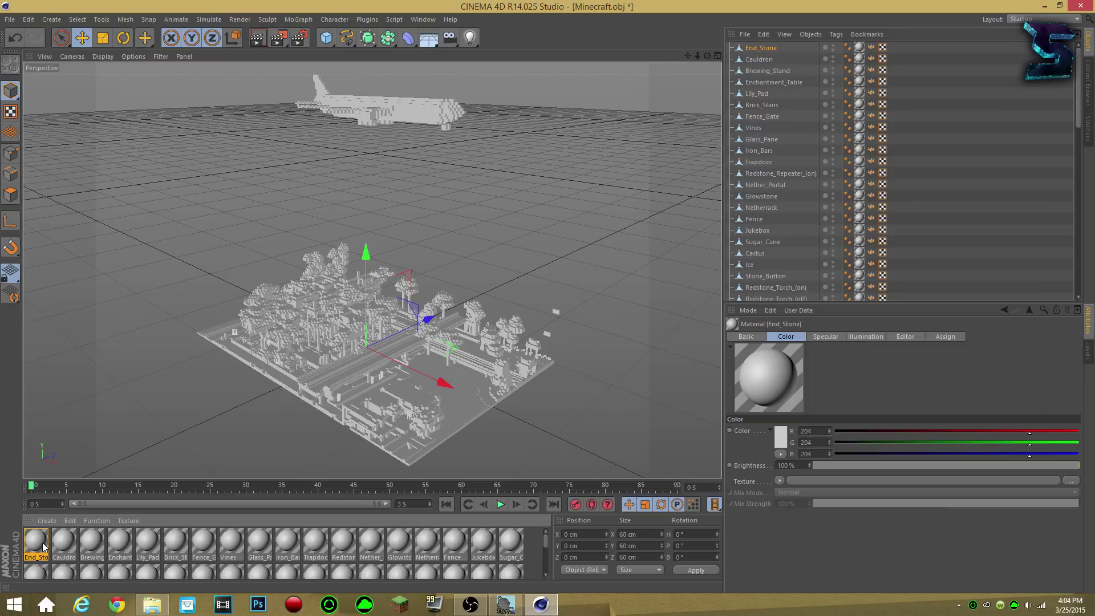
pyautogui.moveTo(546, 543); pyautogui.dragTo(529, 577)
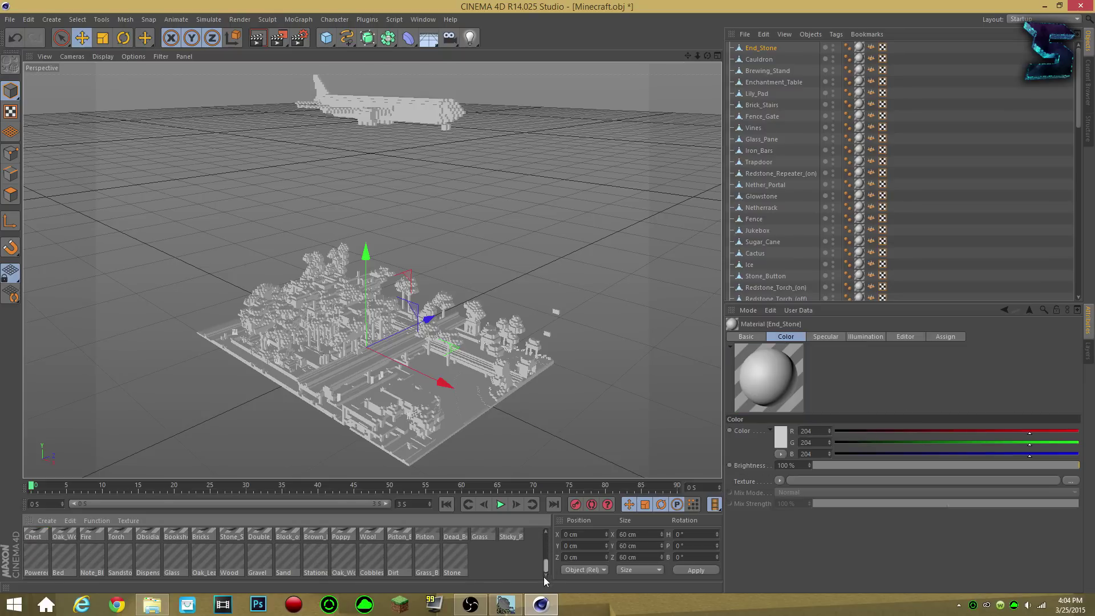
pyautogui.hotkey('ctrl', 'a')
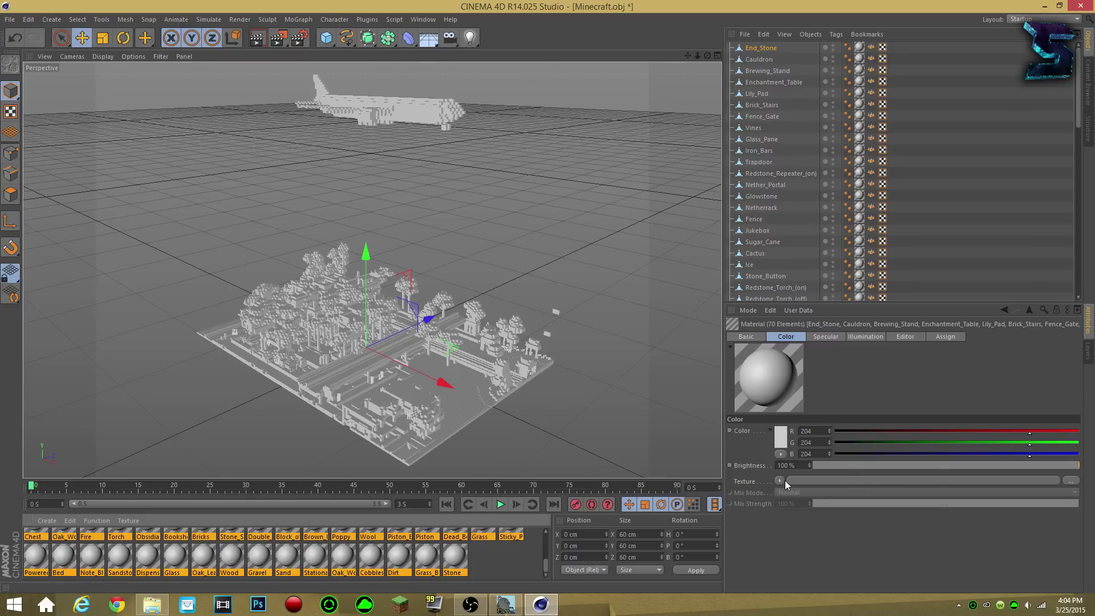
pyautogui.click(1069, 481)
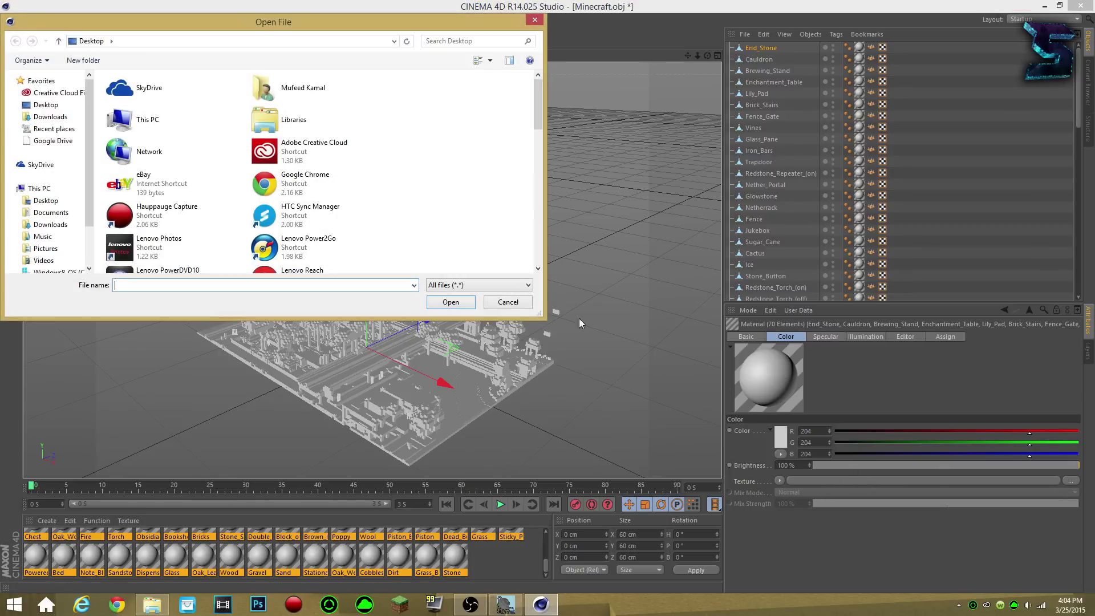
pyautogui.moveTo(535, 108); pyautogui.dragTo(537, 200)
pyautogui.doubleClick(190, 122)
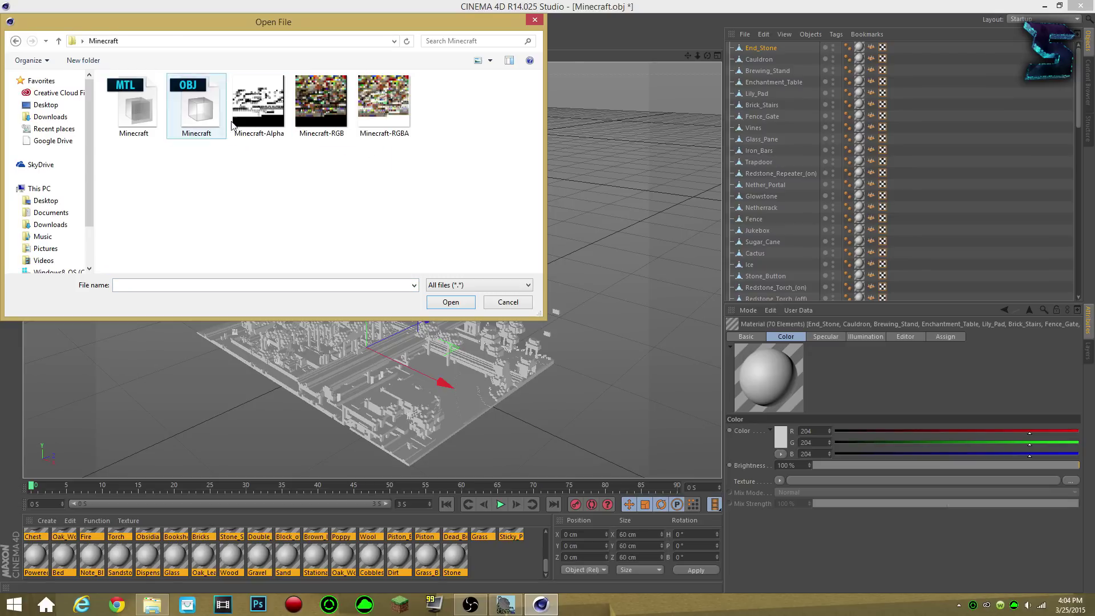
pyautogui.click(399, 114)
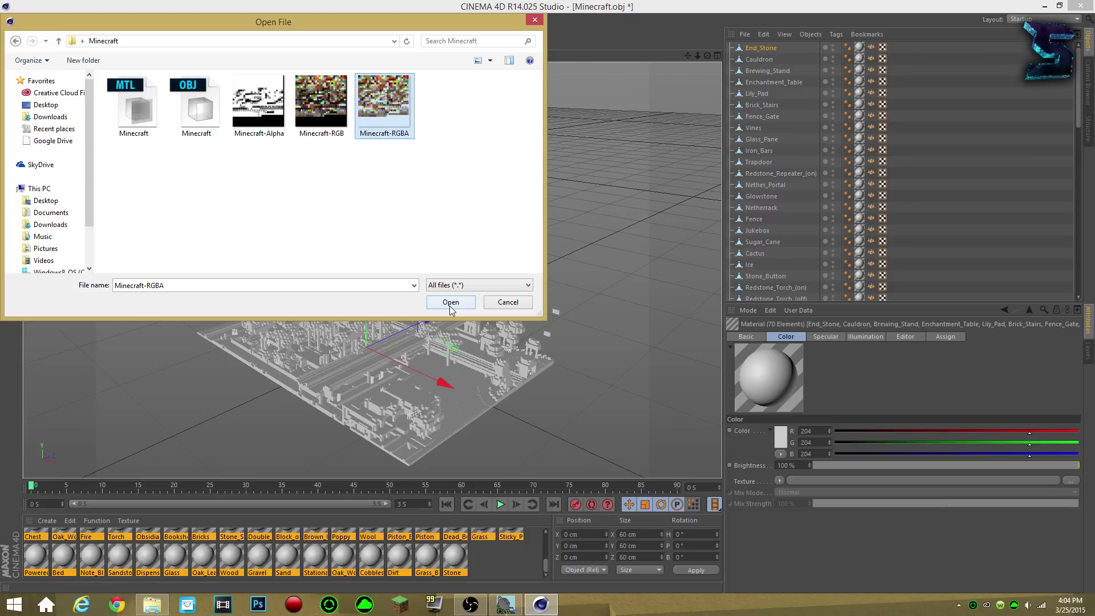
pyautogui.click(451, 306)
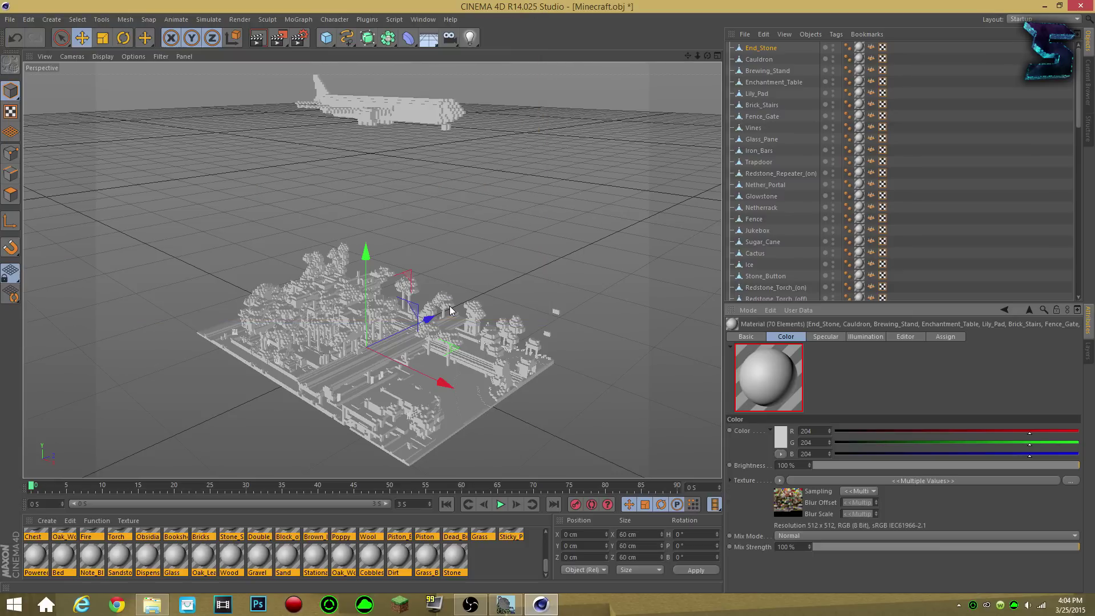
# Set the colour texture sampling to Circle and enable the Alpha channel on all 70 materials
pyautogui.click(869, 492)
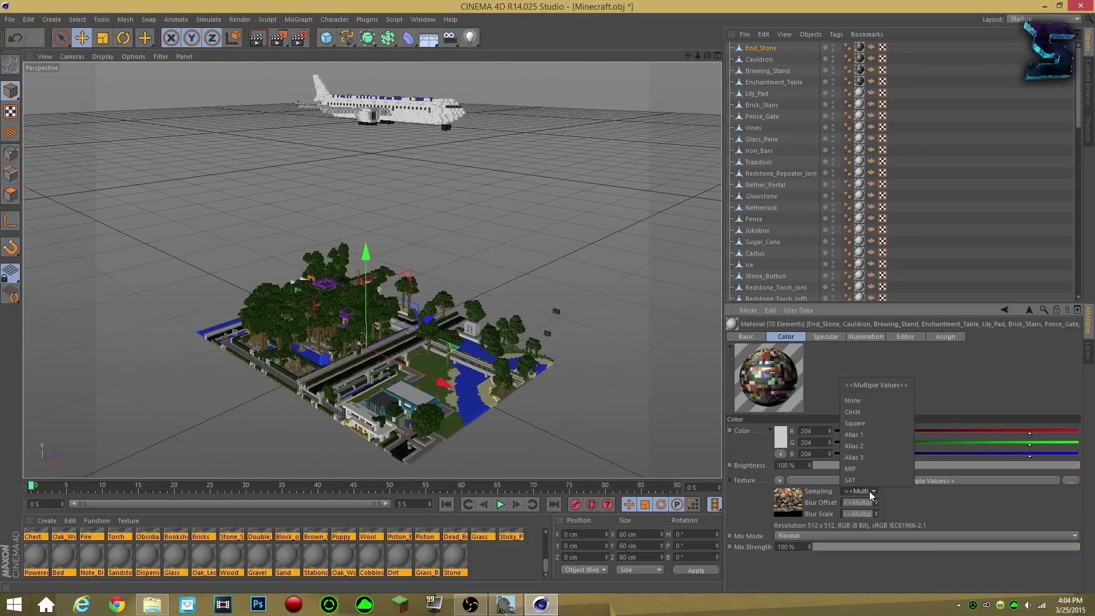
pyautogui.click(865, 409)
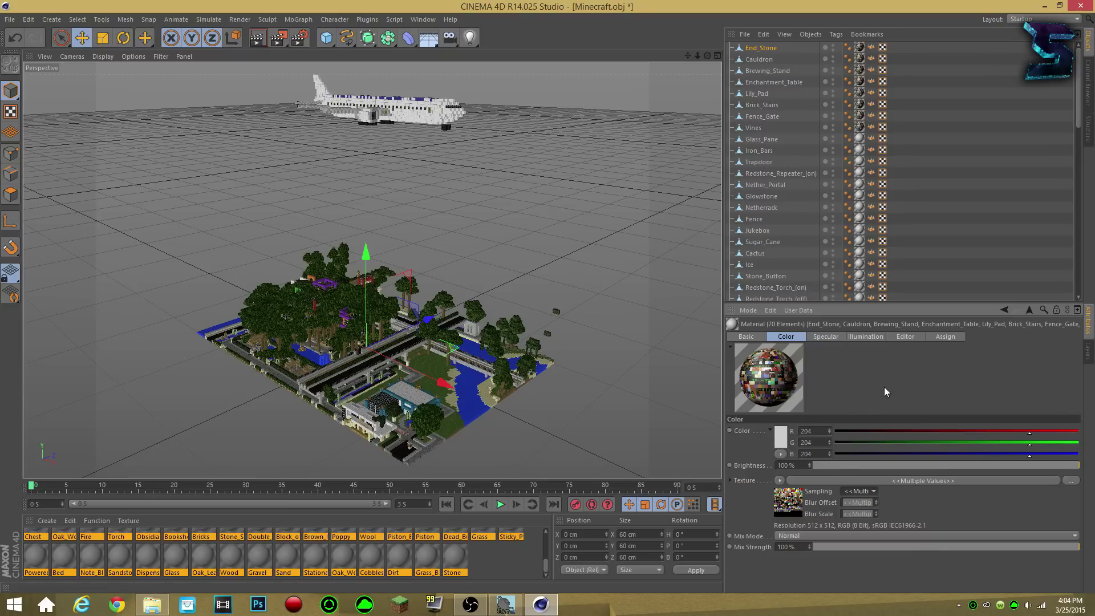
pyautogui.click(759, 337)
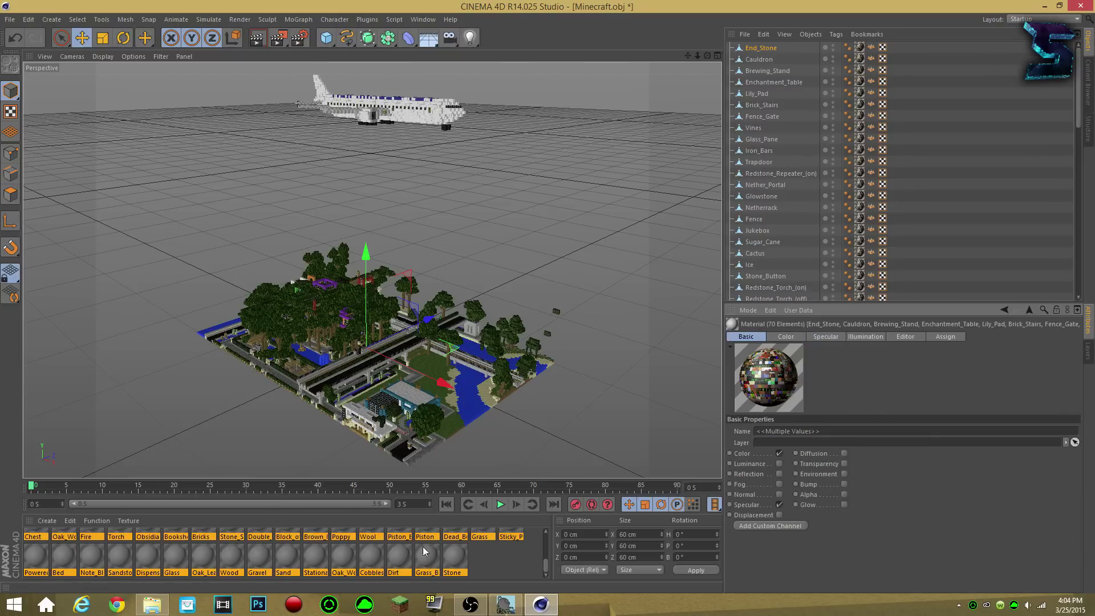
pyautogui.click(844, 494)
pyautogui.click(827, 338)
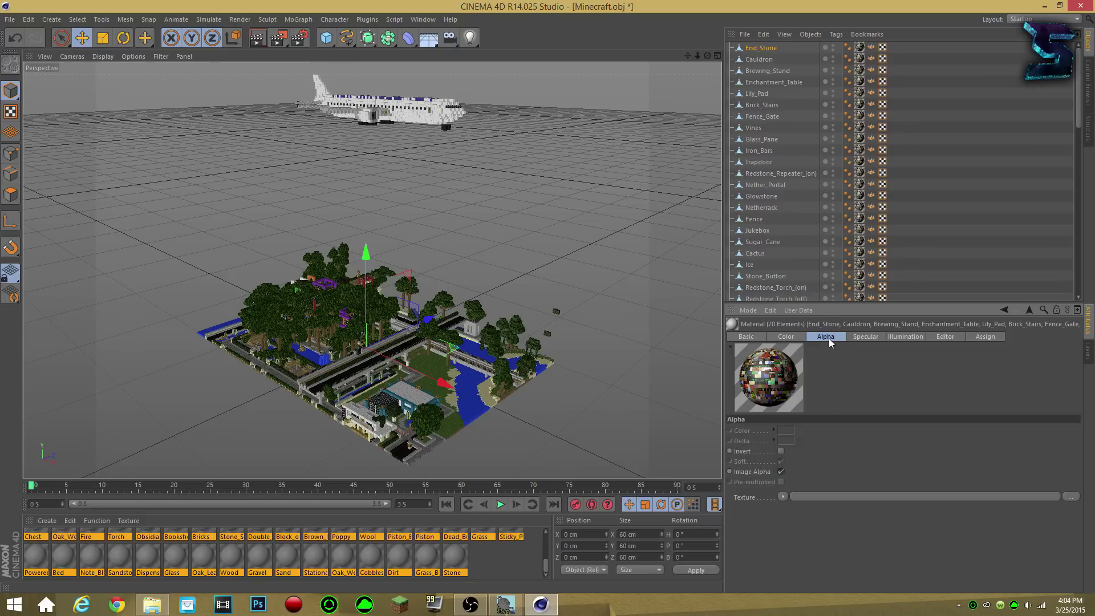
# Load Minecraft-Alpha as the alpha texture with sampling set to None, then view the model closer
pyautogui.click(1047, 494)
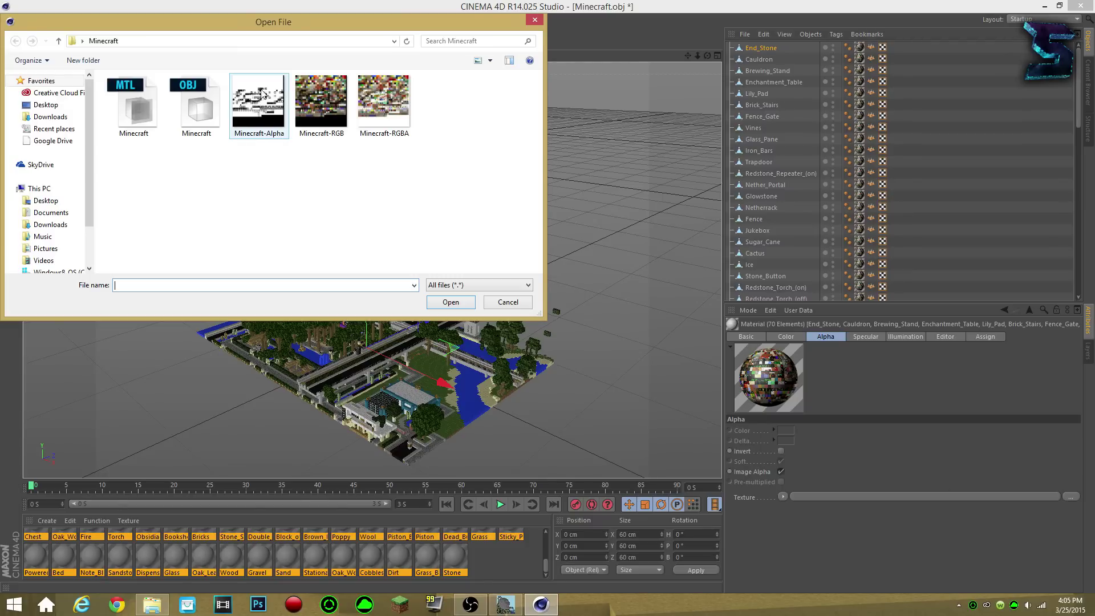
pyautogui.click(251, 115)
pyautogui.click(438, 303)
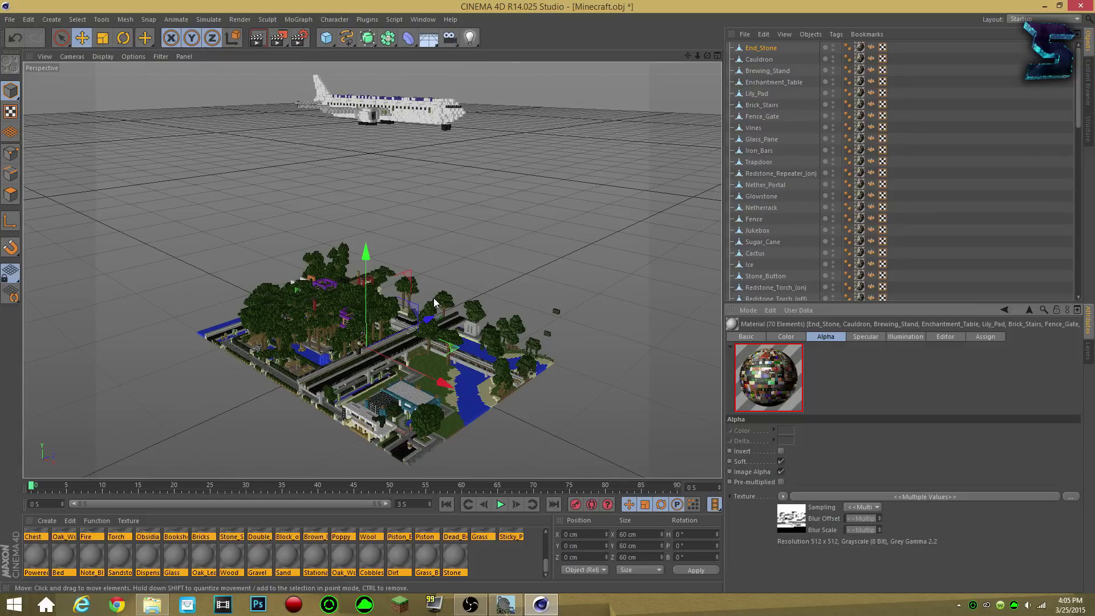
pyautogui.click(864, 508)
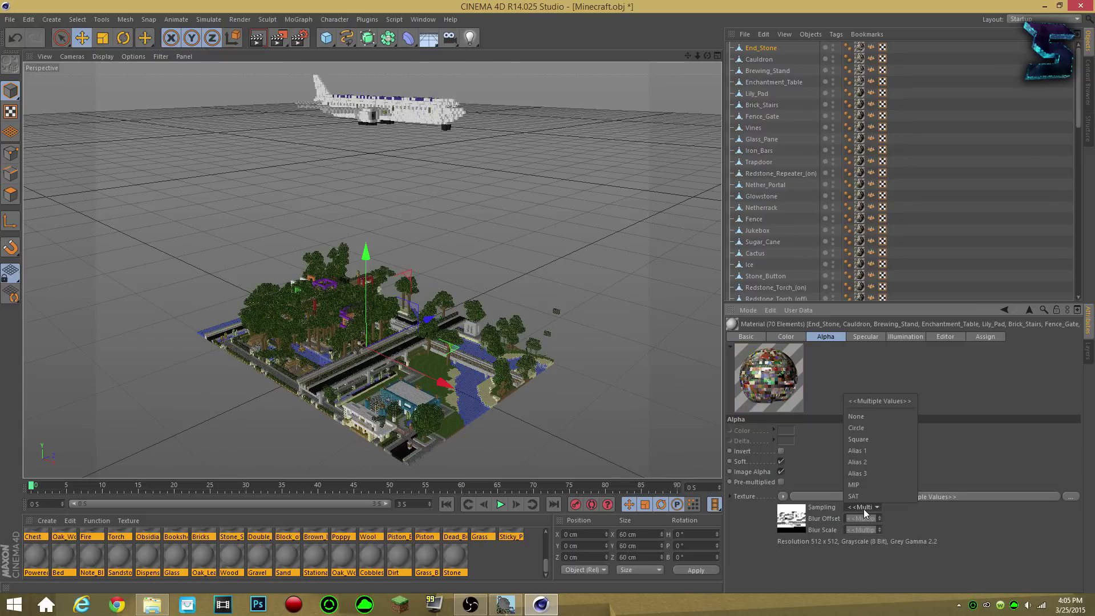
pyautogui.click(870, 420)
pyautogui.moveTo(697, 56); pyautogui.dragTo(394, 262)
pyautogui.scroll(3, 399, 263)
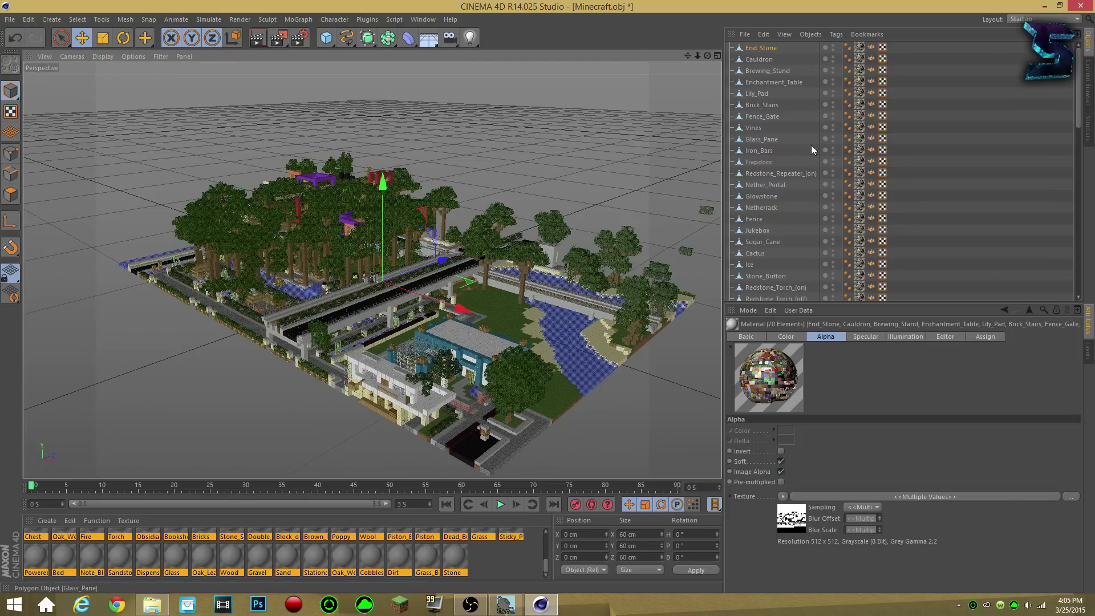
# Group the block objects from End_Stone through Stone under a new Null
pyautogui.click(767, 48)
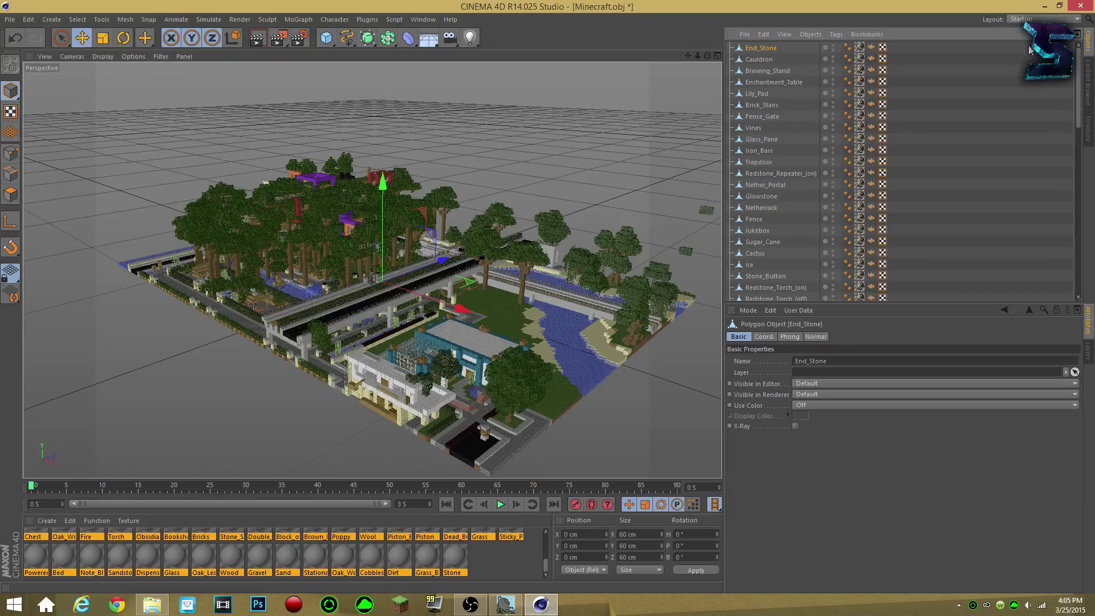
pyautogui.scroll(-15, 1062, 256)
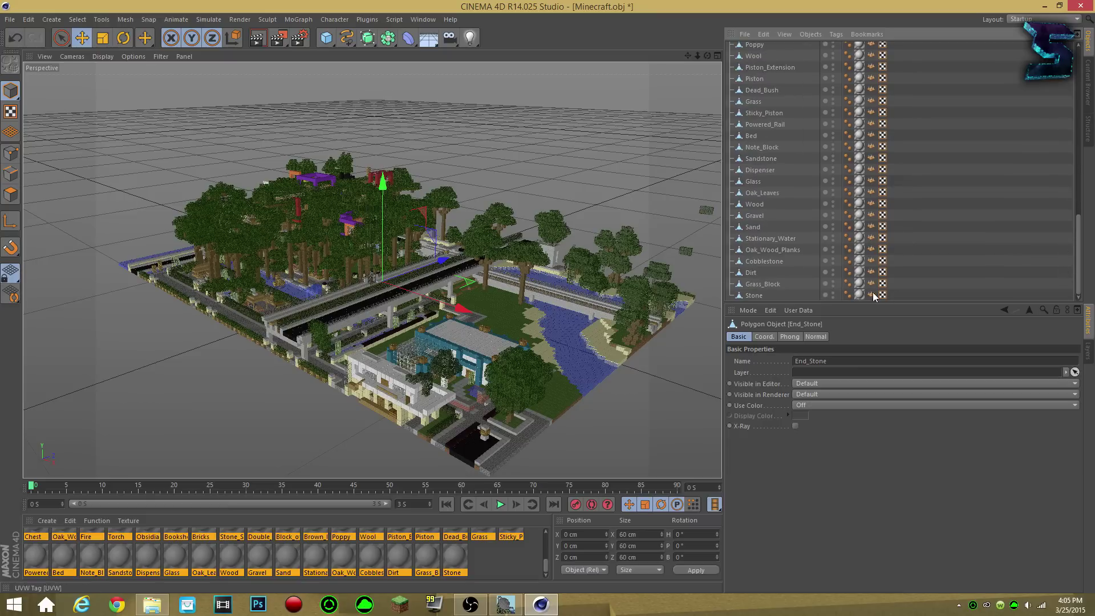
pyautogui.keyDown('shift'); pyautogui.click(758, 292); pyautogui.keyUp('shift')
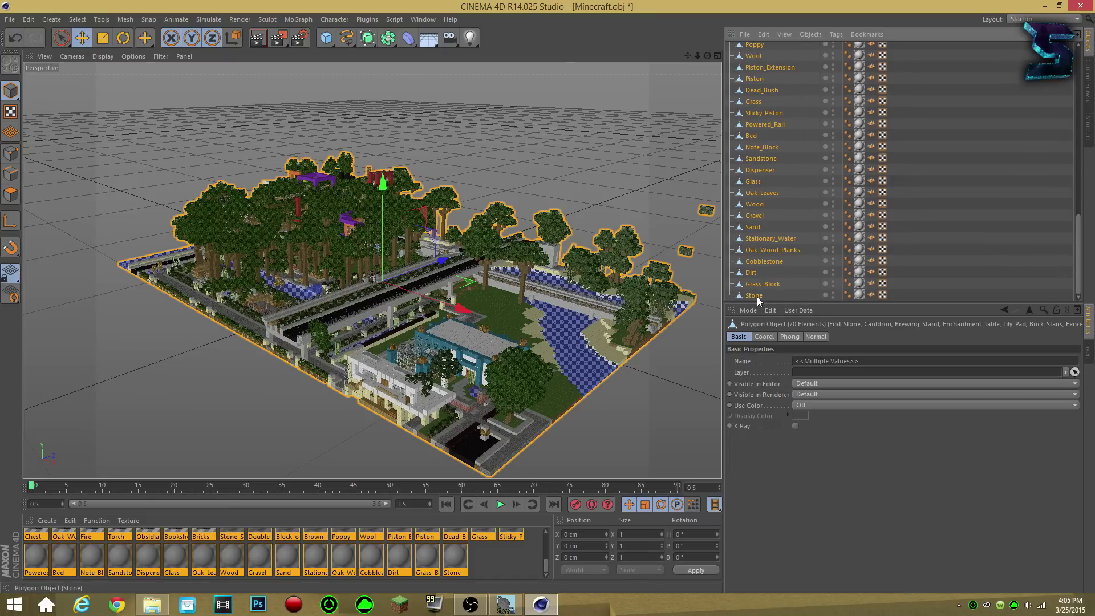
pyautogui.hotkey('alt', 'g')
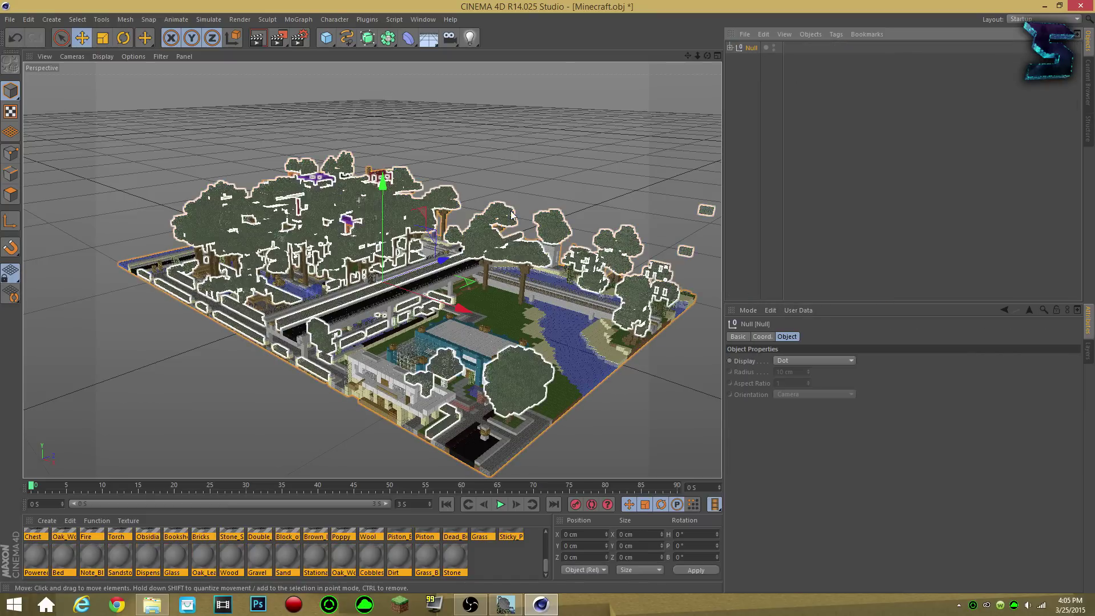
# Scale the grouped Null up slightly, then deselect it
pyautogui.press('t')
pyautogui.moveTo(606, 167); pyautogui.dragTo(391, 259)
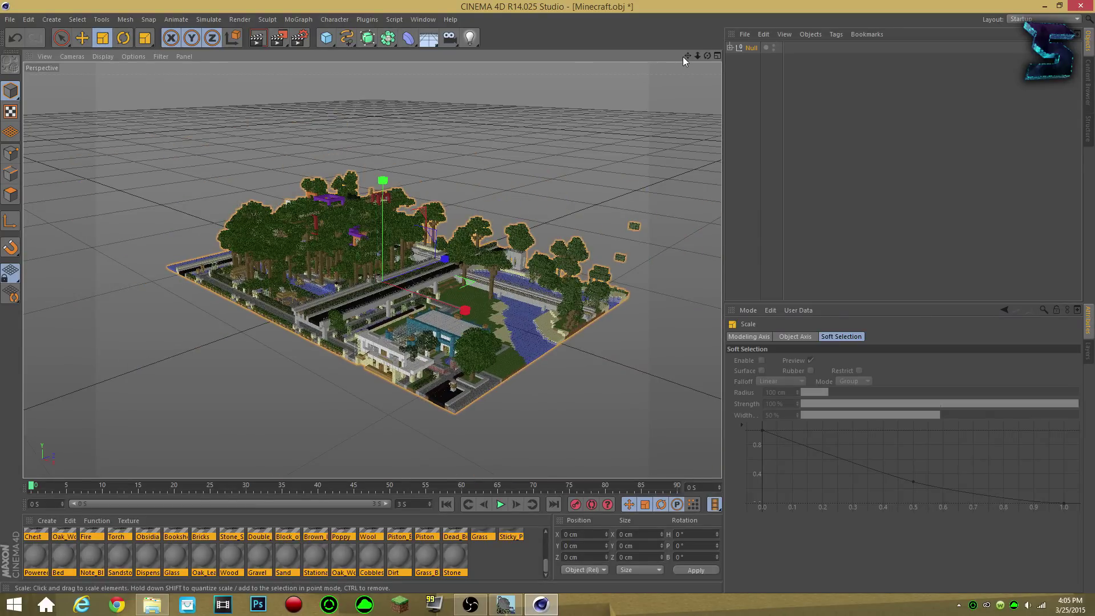
pyautogui.moveTo(684, 61); pyautogui.dragTo(340, 302)
pyautogui.click(759, 80)
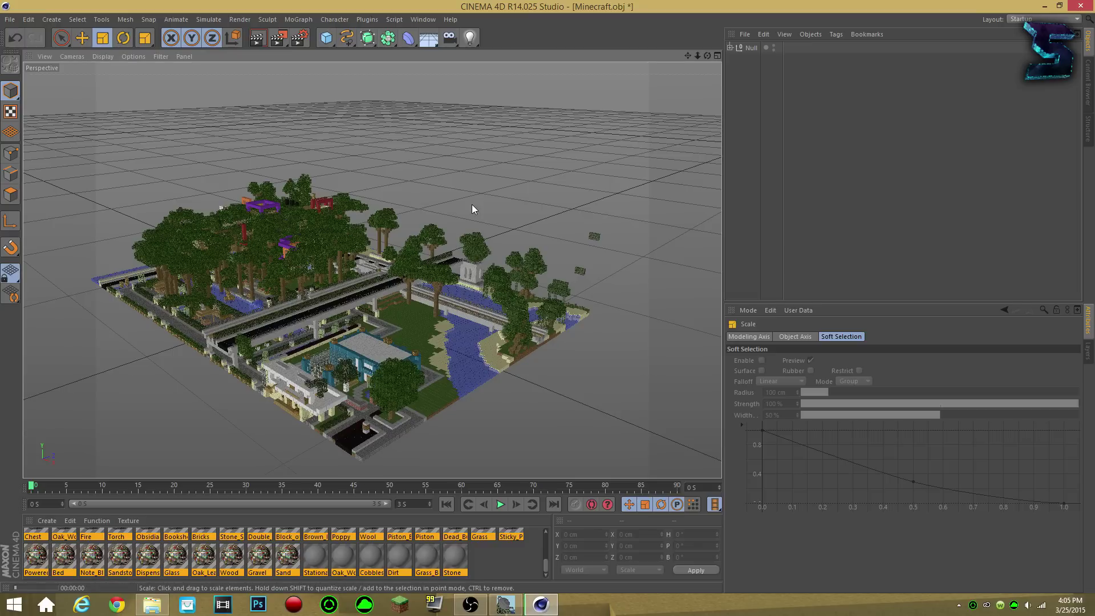
# Test-render the scene, then add a Physical Sky object to light it
pyautogui.hotkey('ctrl', 'r')
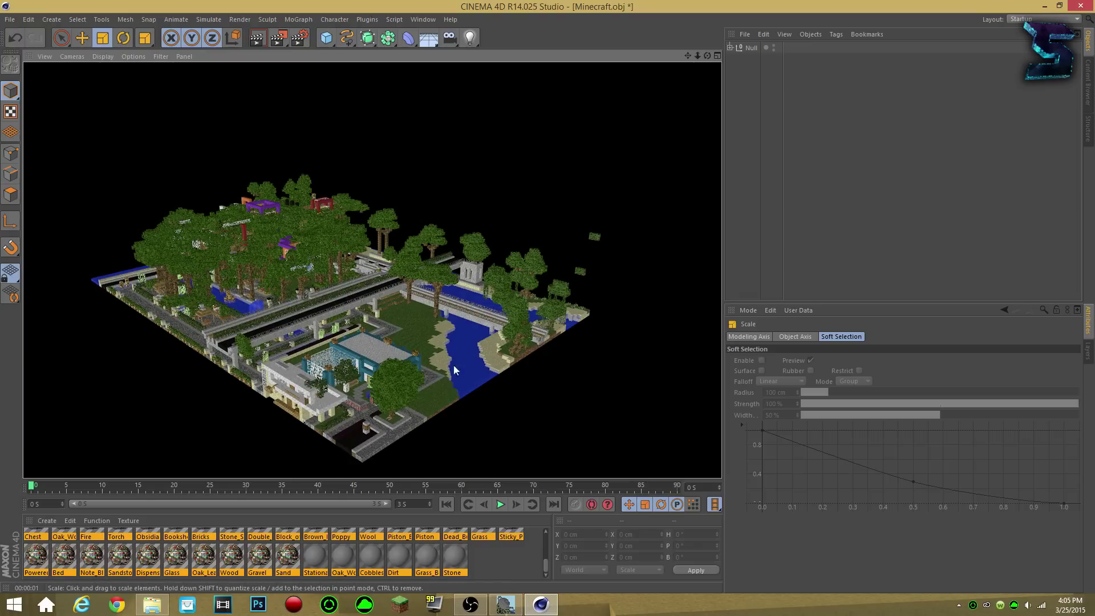
pyautogui.click(815, 147)
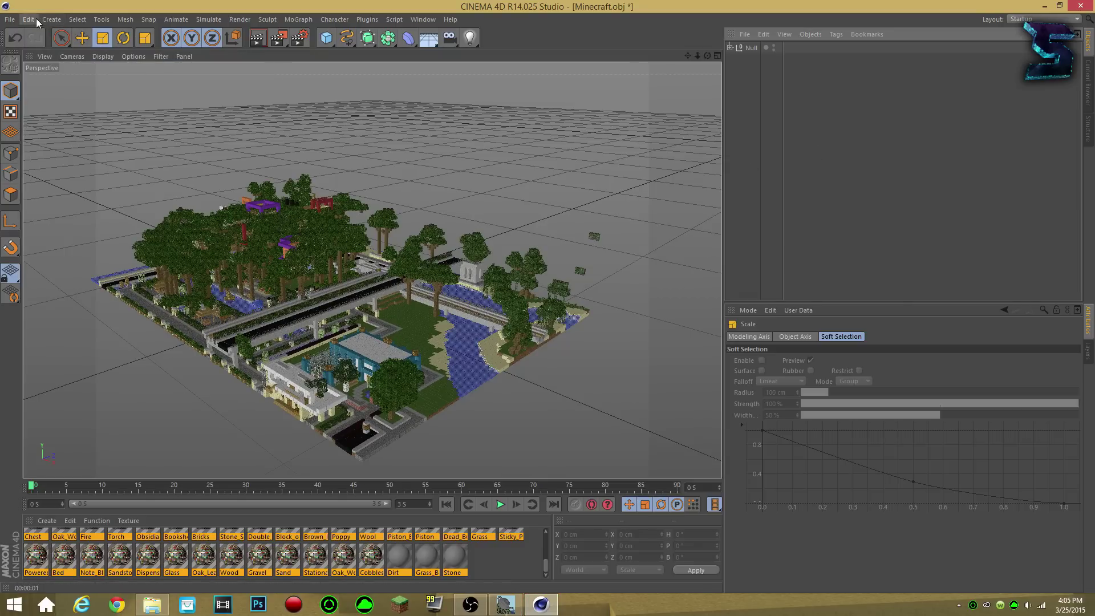
pyautogui.click(51, 19)
pyautogui.moveTo(59, 154)
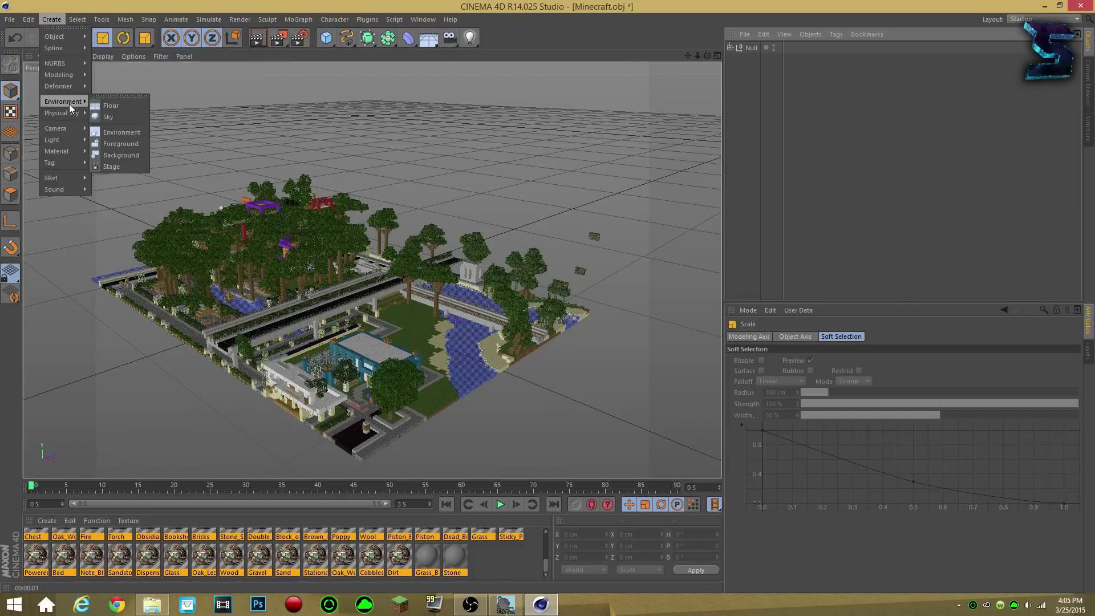
pyautogui.moveTo(71, 112)
pyautogui.click(120, 117)
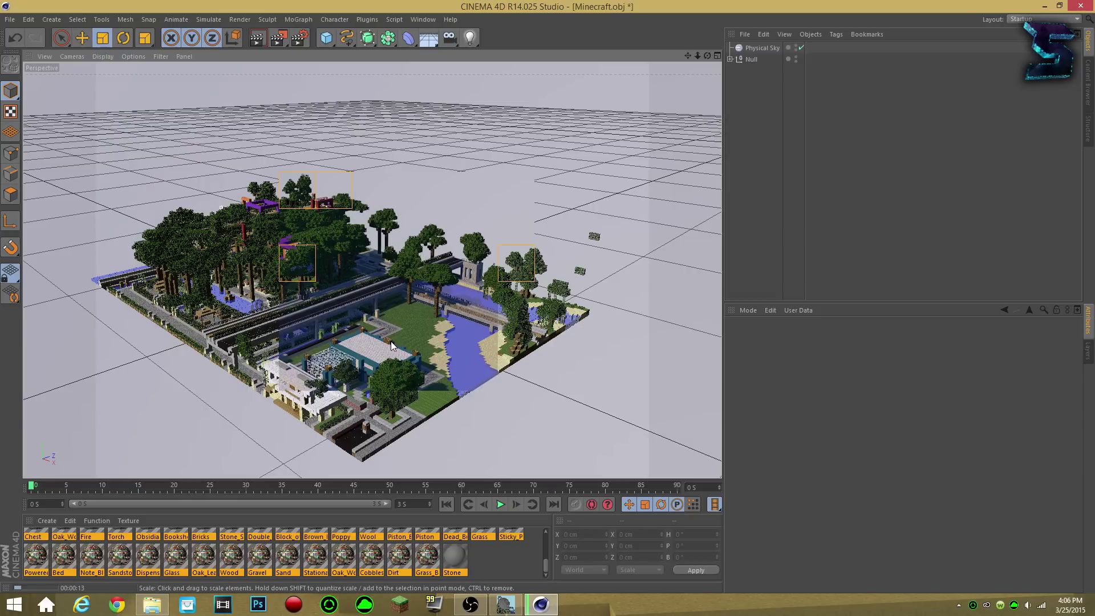
# Move the view in closer on the town, then open the desktop Minecraft folder in File Explorer
pyautogui.keyDown('alt'); pyautogui.moveTo(391, 341); pyautogui.dragTo(494, 103); pyautogui.keyUp('alt')
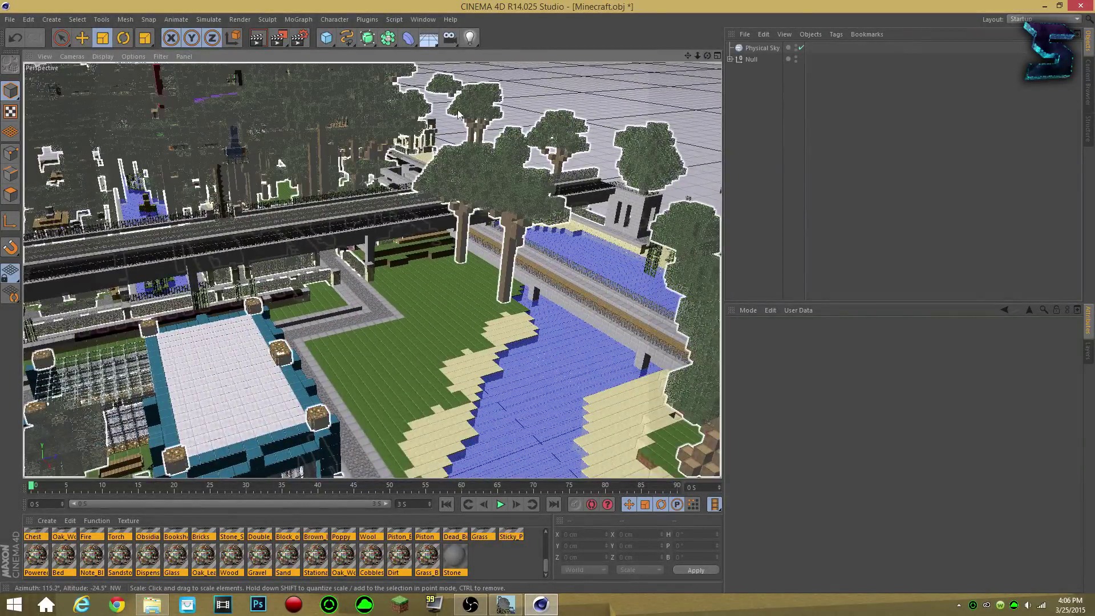
pyautogui.moveTo(688, 56); pyautogui.dragTo(725, 91)
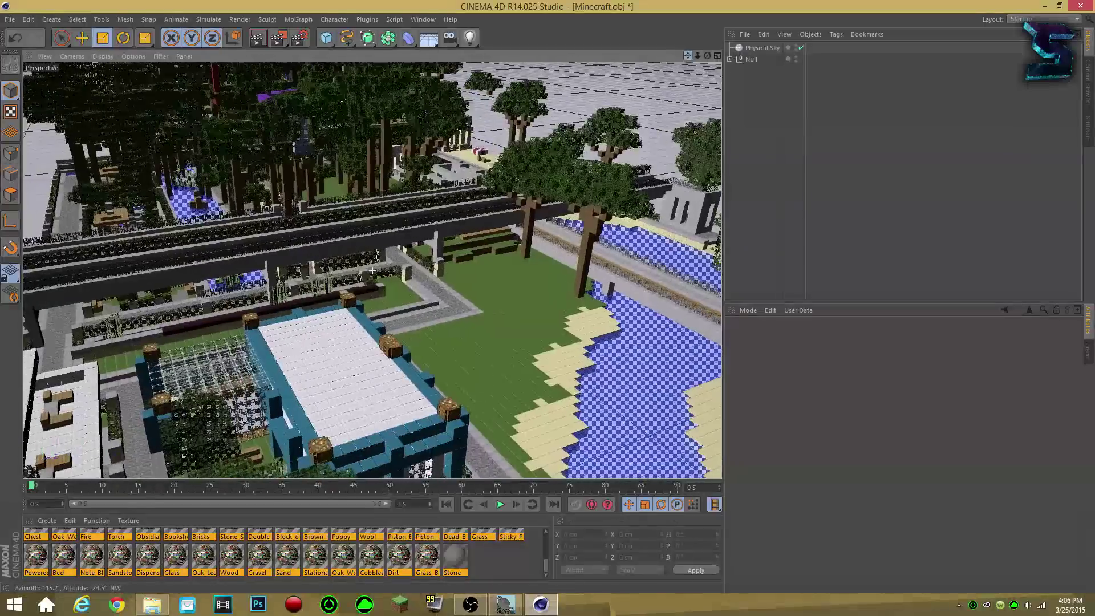
pyautogui.scroll(1, 372, 269)
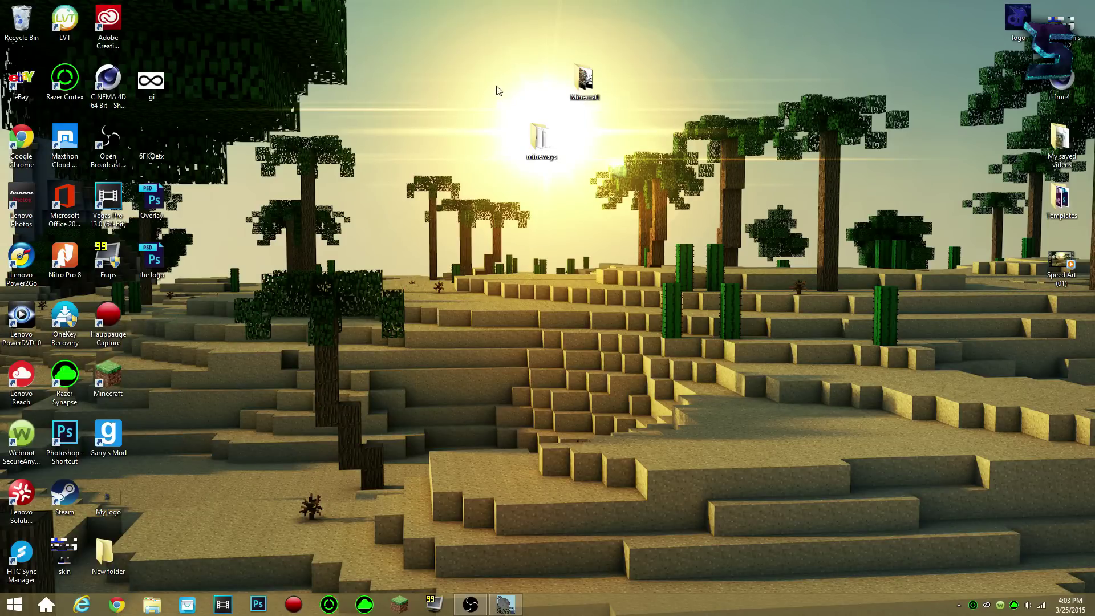
pyautogui.moveTo(571, 83); pyautogui.dragTo(484, 82)
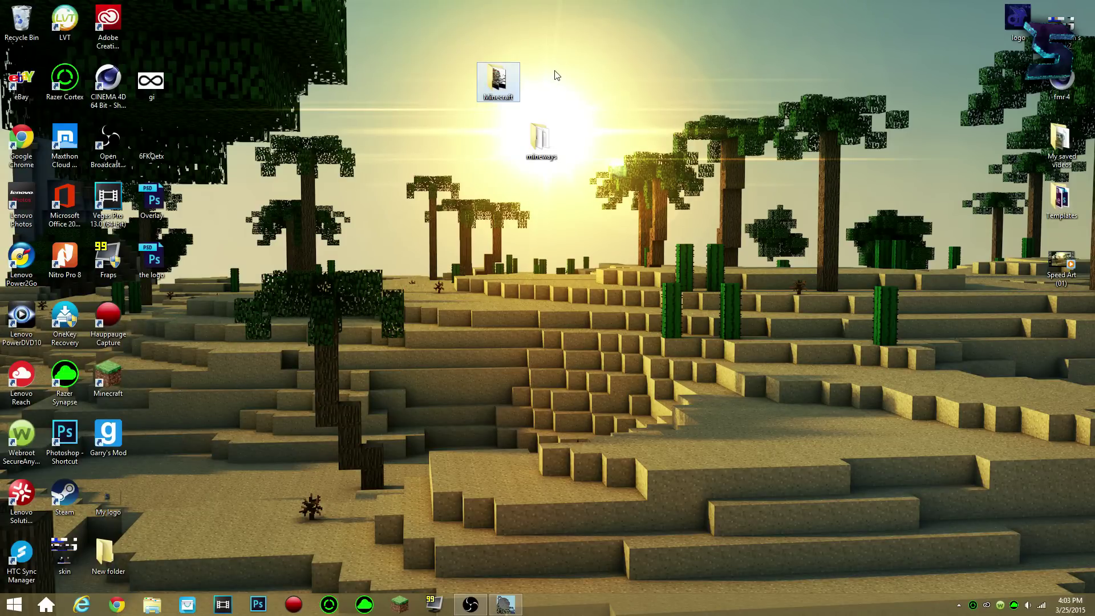
pyautogui.doubleClick(499, 80)
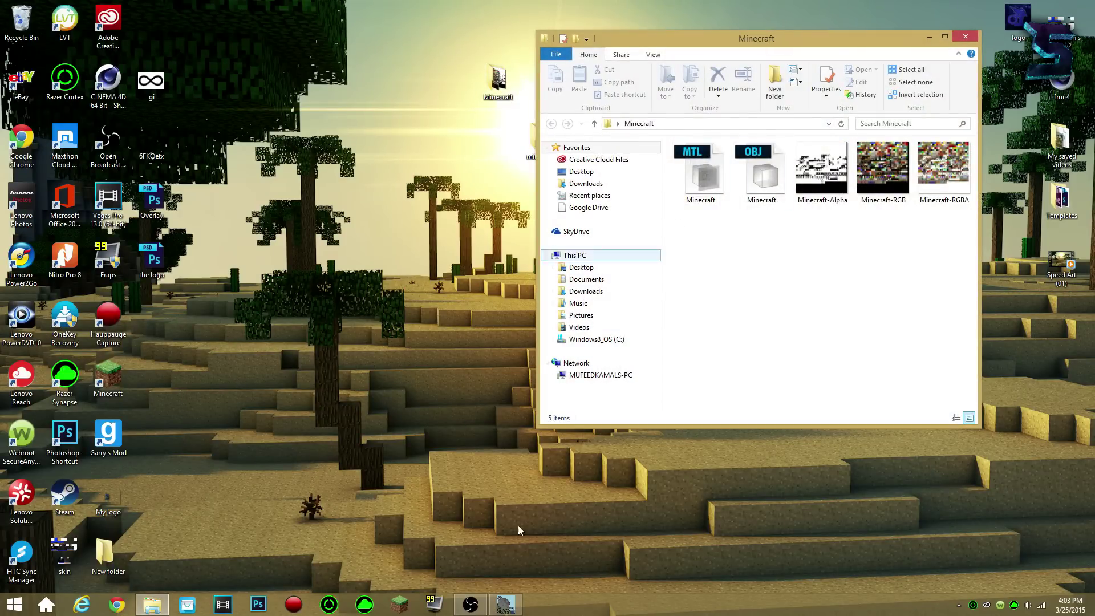